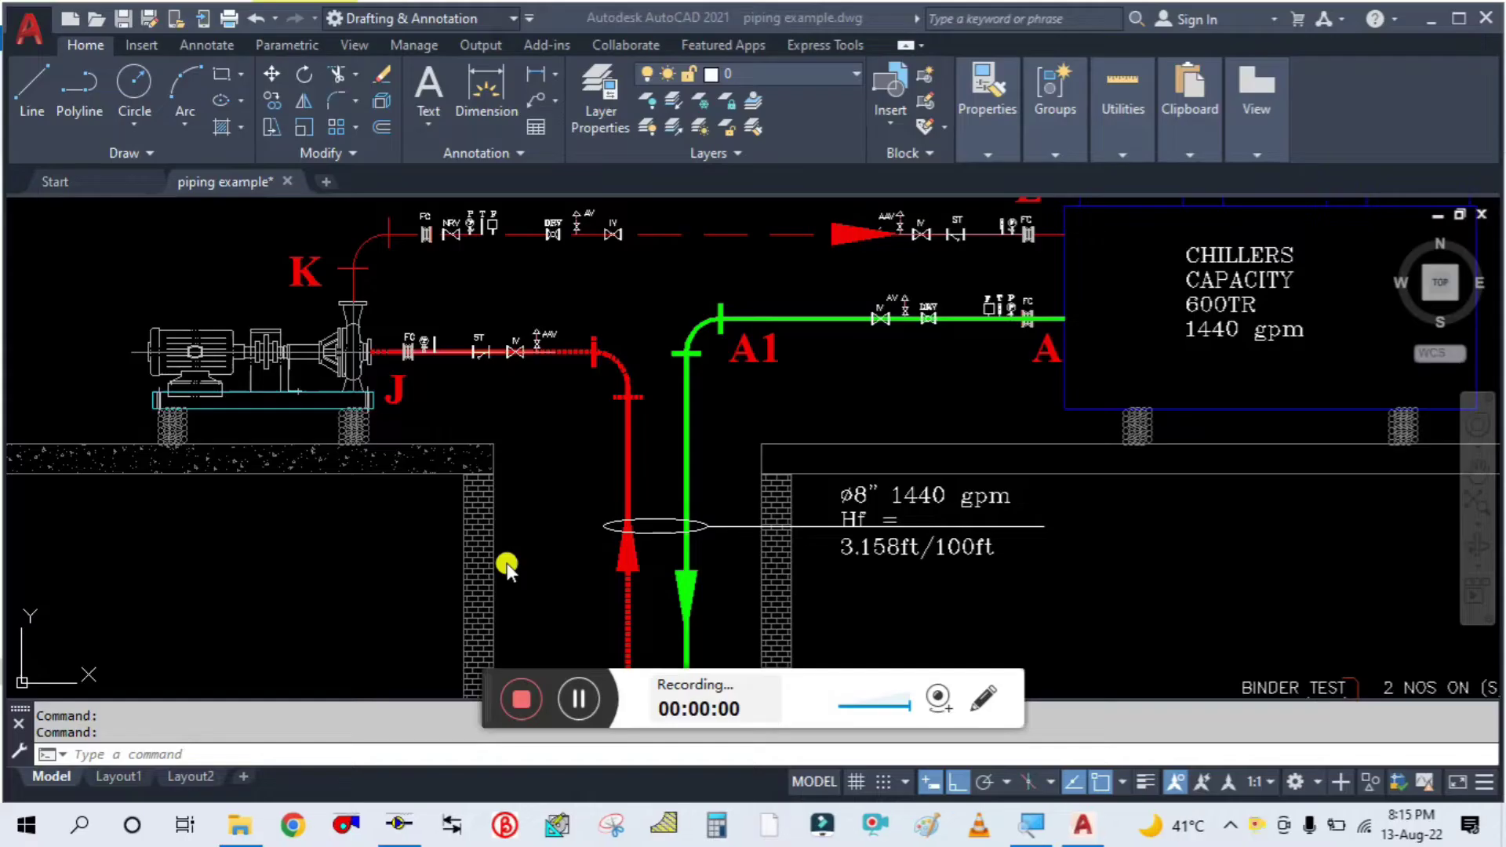
Bring McQuay PipeSizer up over the AutoCAD piping drawing, set to 8" Sch 40 Steel with 50°F Water
{"action": "mouse_move", "coordinate": [481, 669]}
{"action": "left_mouse_down"}
{"action": "mouse_move", "coordinate": [975, 672]}
{"action": "mouse_move", "coordinate": [1386, 809]}
{"action": "left_mouse_up"}
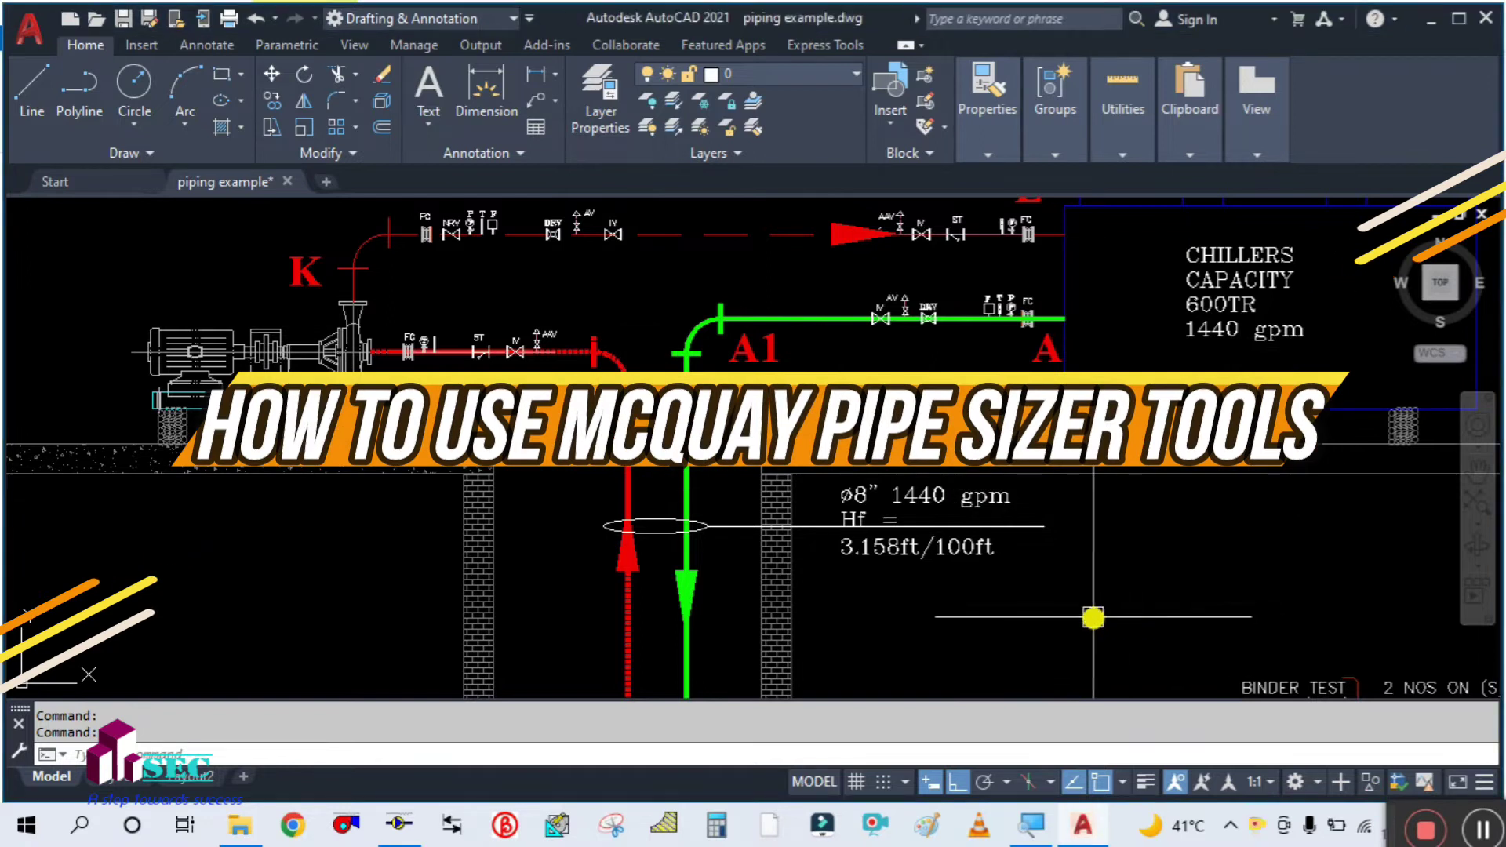
{"action": "scroll", "coordinate": [355, 605], "scroll_direction": "down", "scroll_amount": 2}
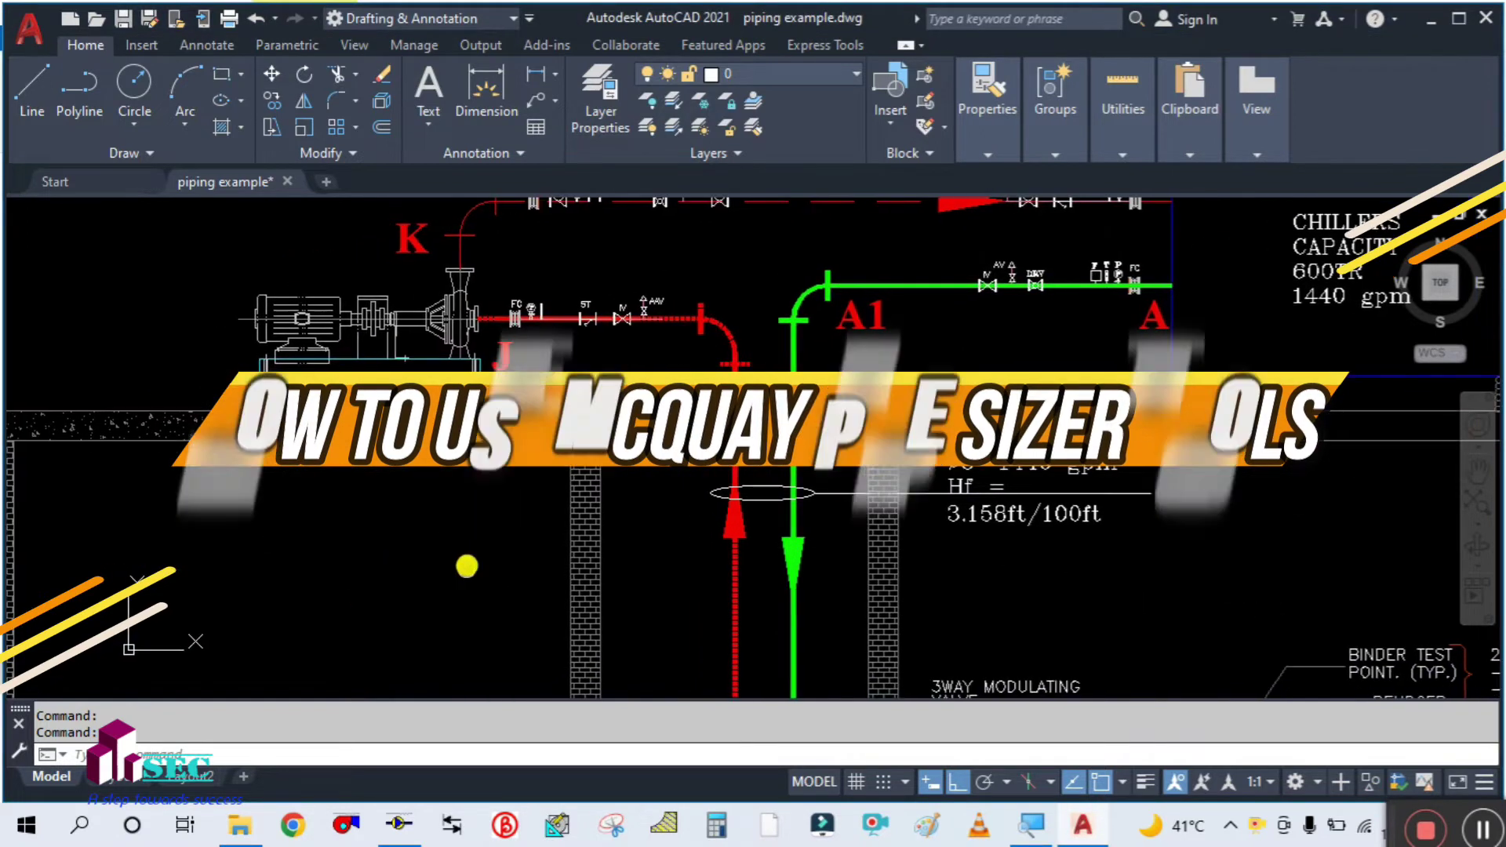
{"action": "scroll", "coordinate": [503, 526], "scroll_direction": "up", "scroll_amount": 2}
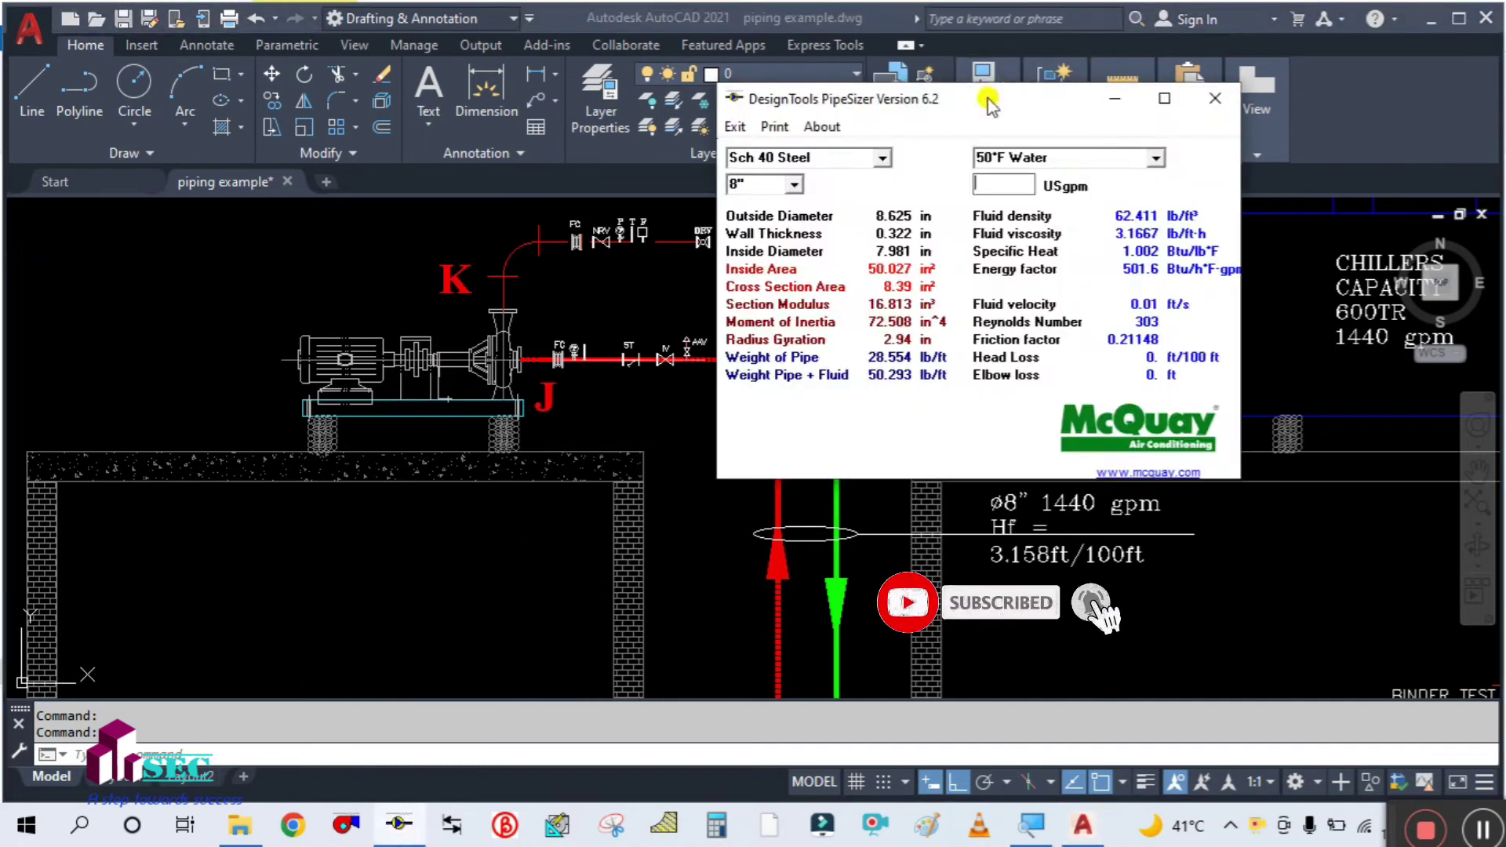
Maximize the PipeSizer calculator, then open the Chilled Water Pipe designing workbook from its folder
{"action": "left_click_drag", "start_coordinate": [1024, 96], "coordinate": [692, 60]}
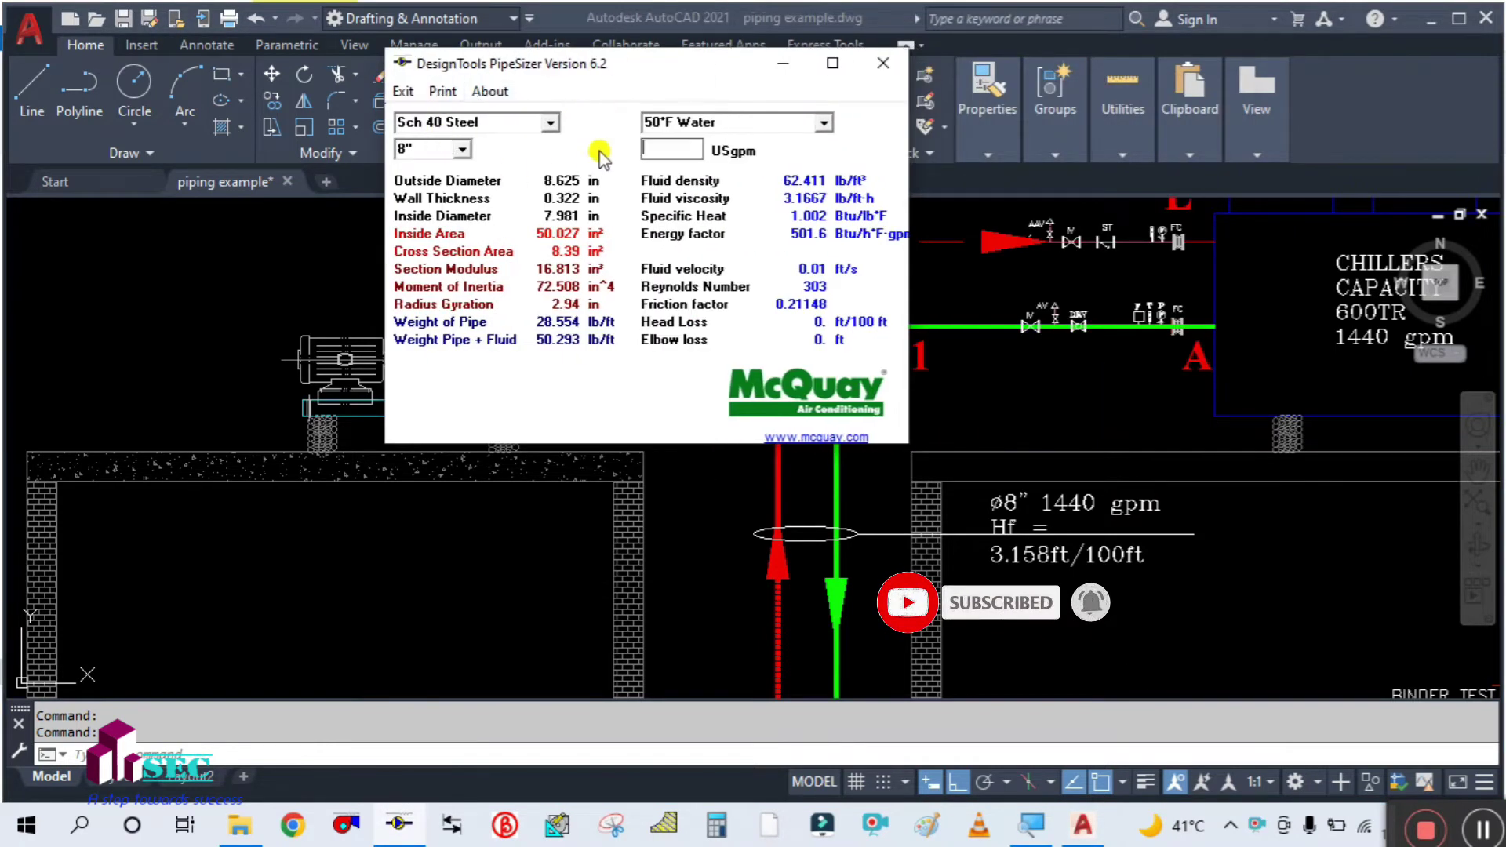
{"action": "left_click", "coordinate": [832, 63]}
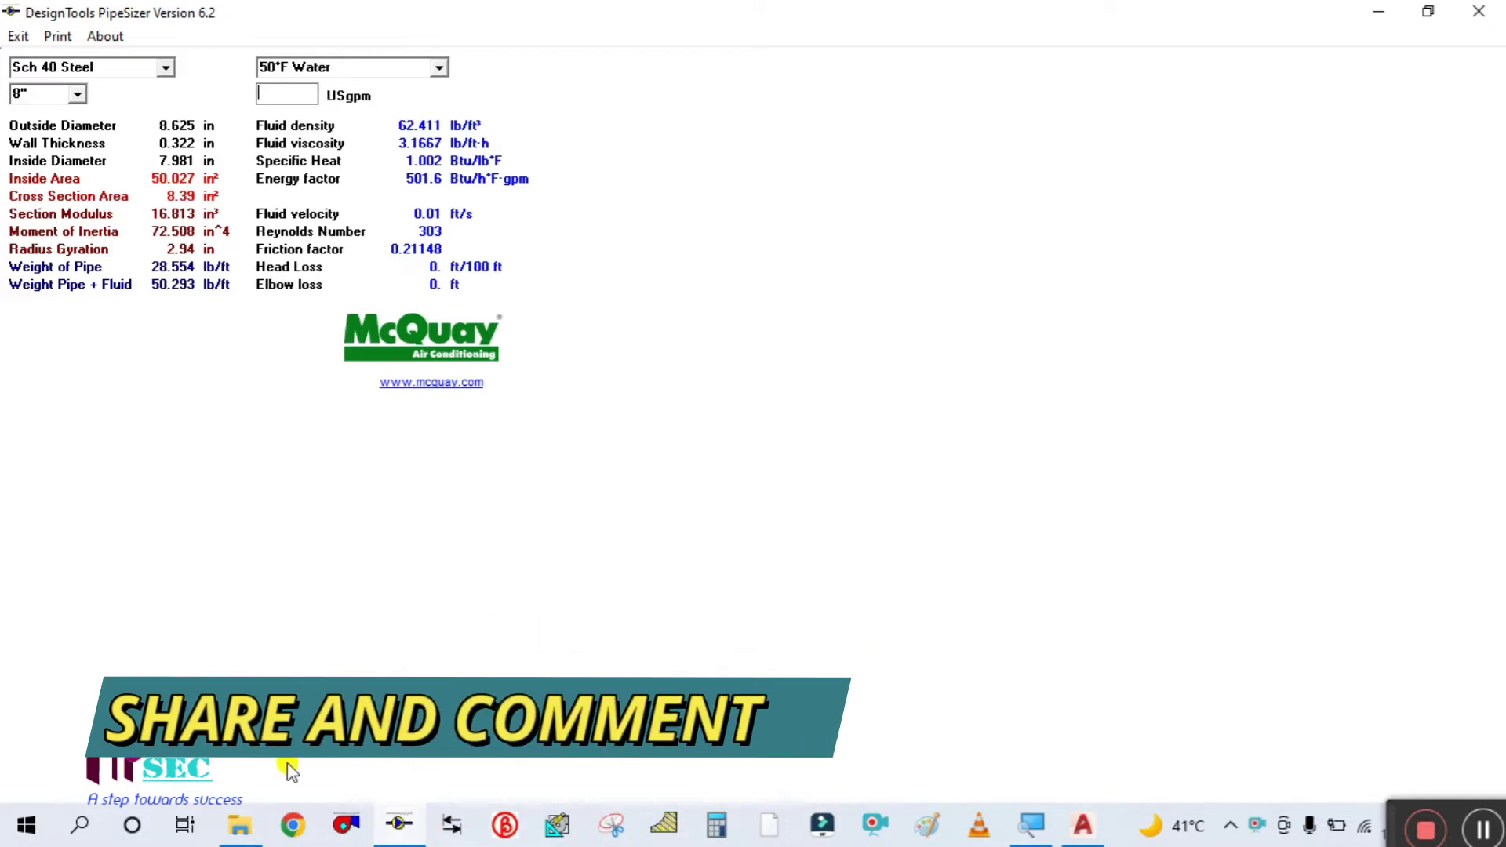
{"action": "left_click", "coordinate": [235, 825]}
{"action": "left_click", "coordinate": [377, 250]}
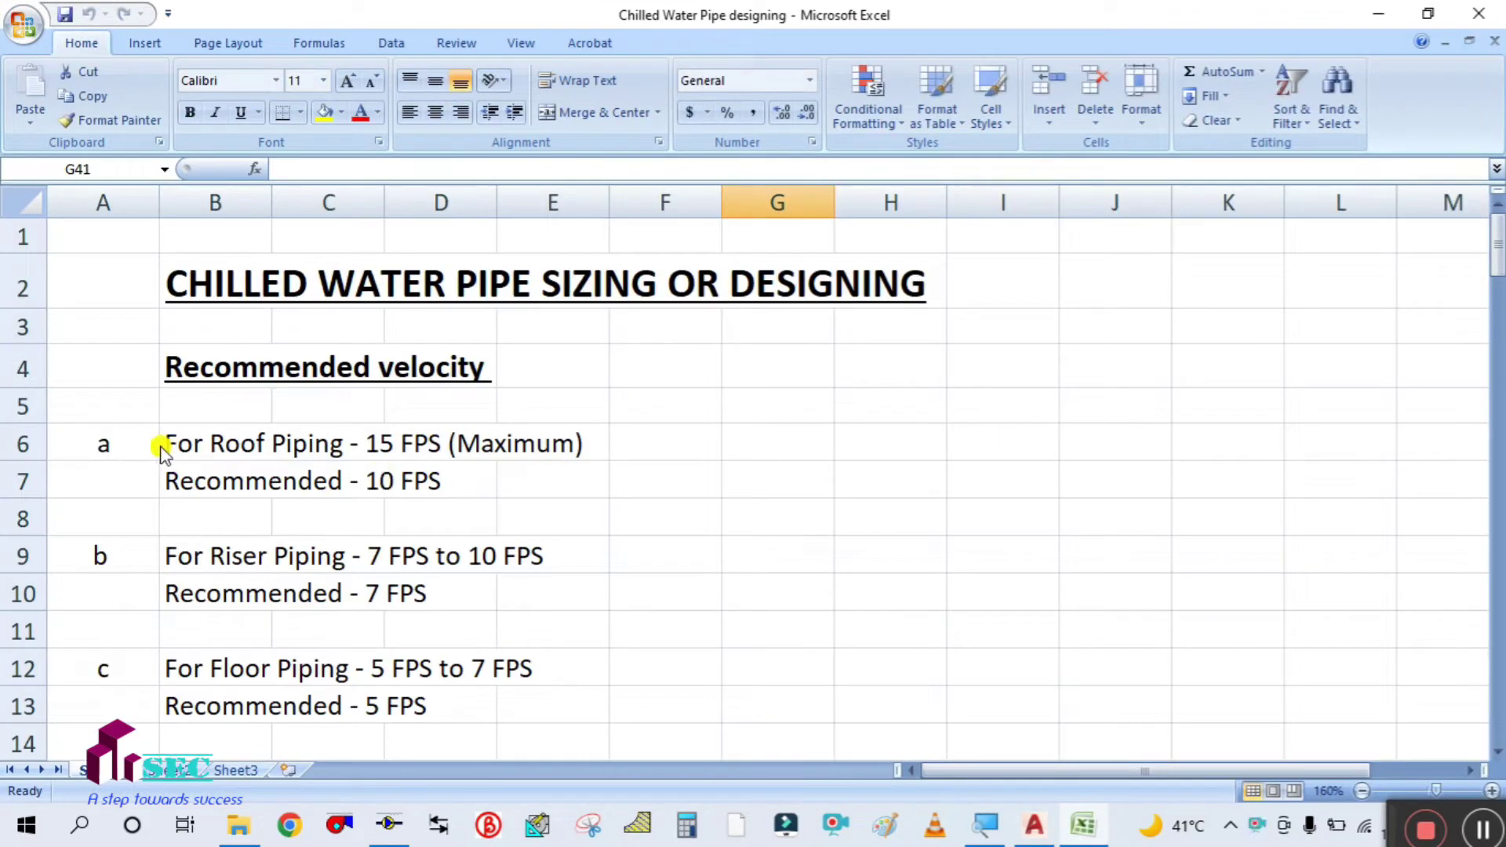
Review the roof piping guideline: 15 FPS maximum, 10 FPS recommended
{"action": "scroll", "coordinate": [186, 408], "scroll_direction": "down", "scroll_amount": 1}
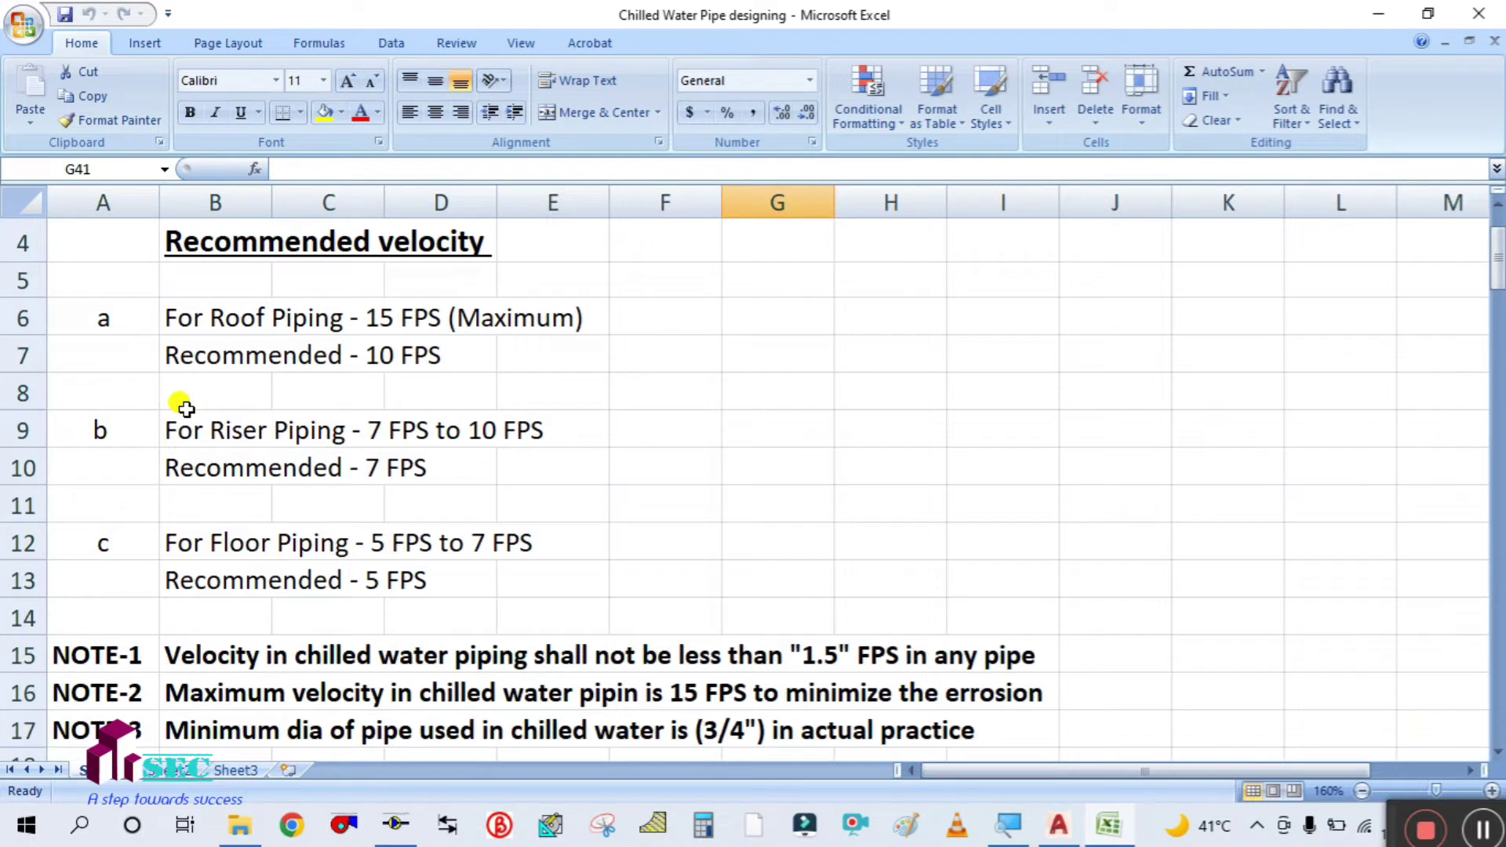
{"action": "left_click", "coordinate": [179, 321]}
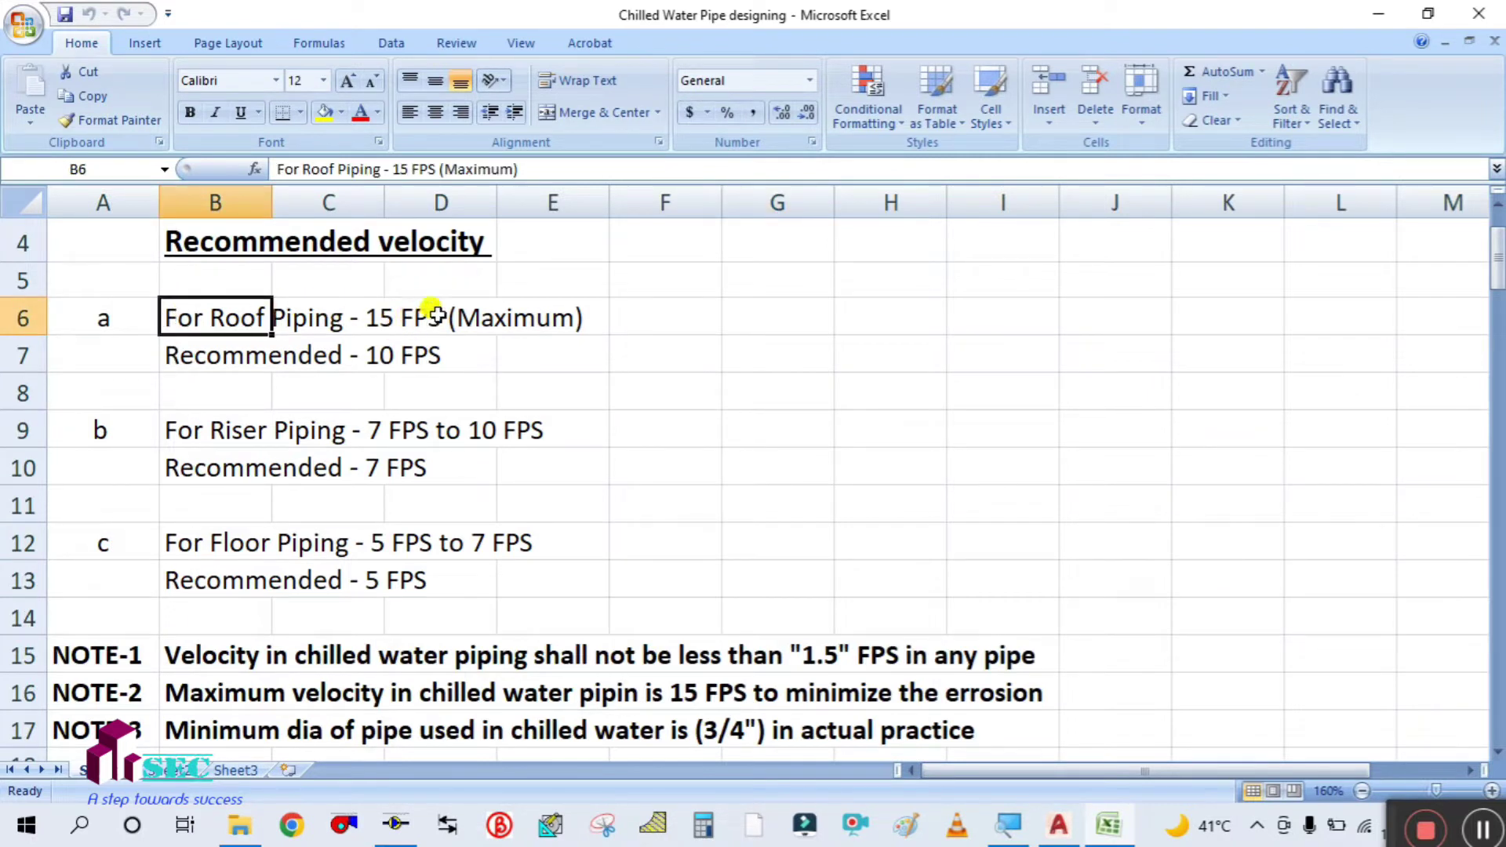
{"action": "left_click", "coordinate": [392, 314]}
{"action": "left_click", "coordinate": [528, 350]}
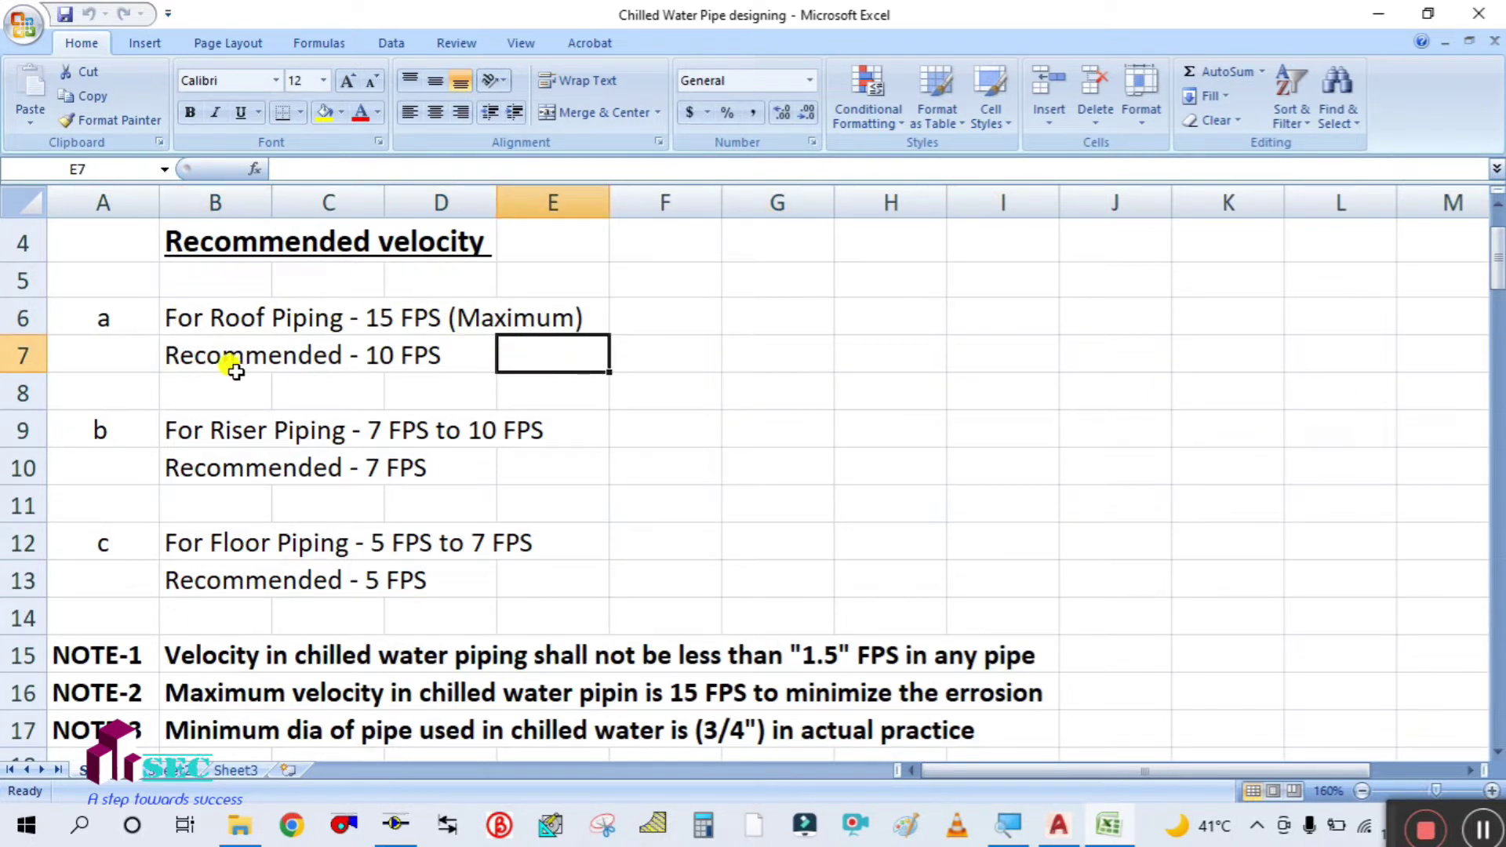
{"action": "left_click", "coordinate": [215, 357]}
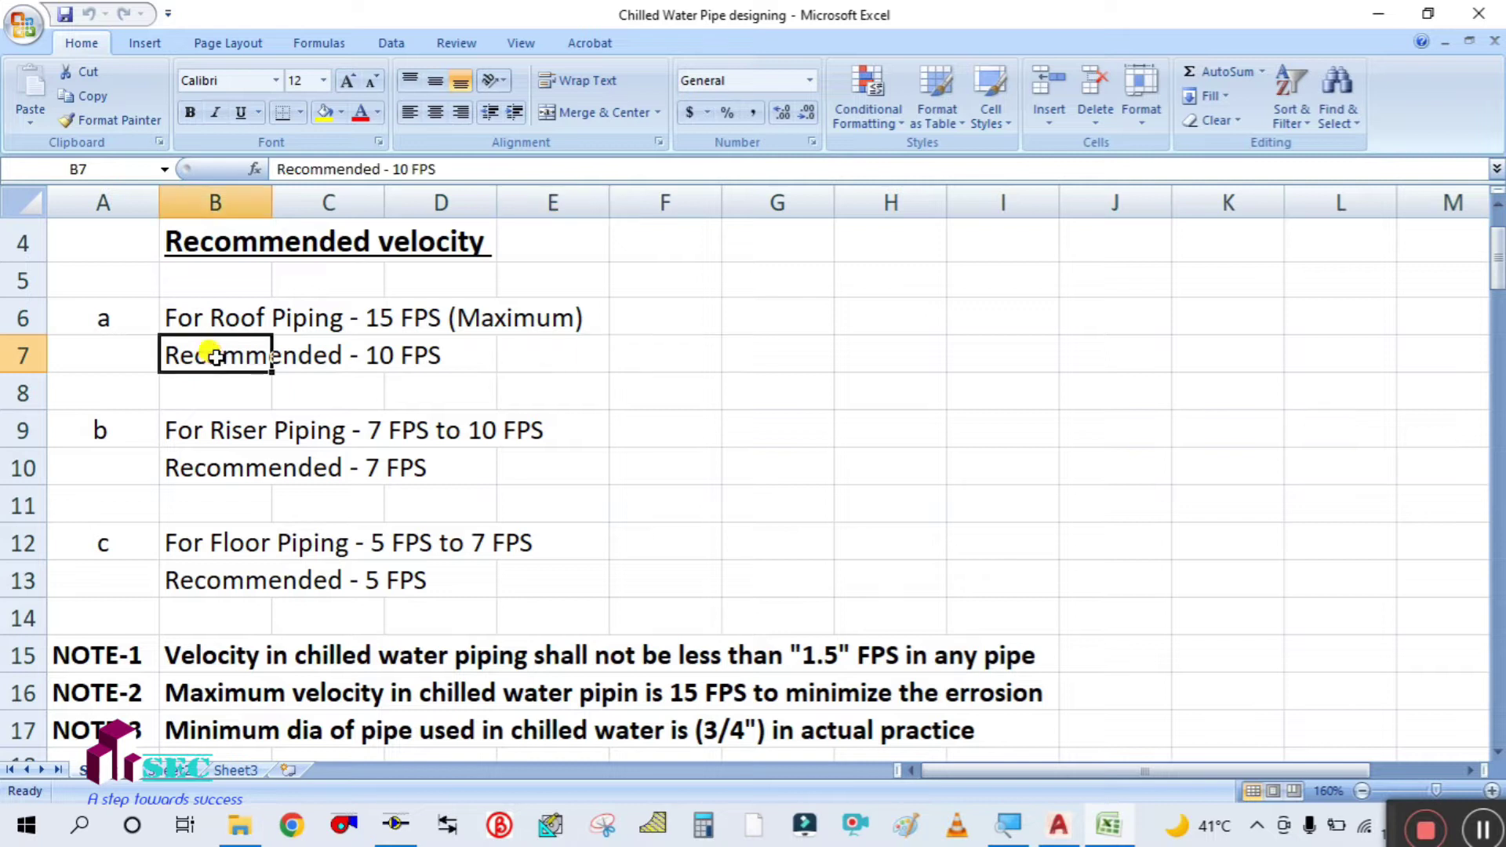
{"action": "left_click", "coordinate": [556, 357]}
Review riser piping at 7–10 FPS (7 recommended) and floor piping at 5–7 FPS, then return to AutoCAD
{"action": "left_click", "coordinate": [191, 431]}
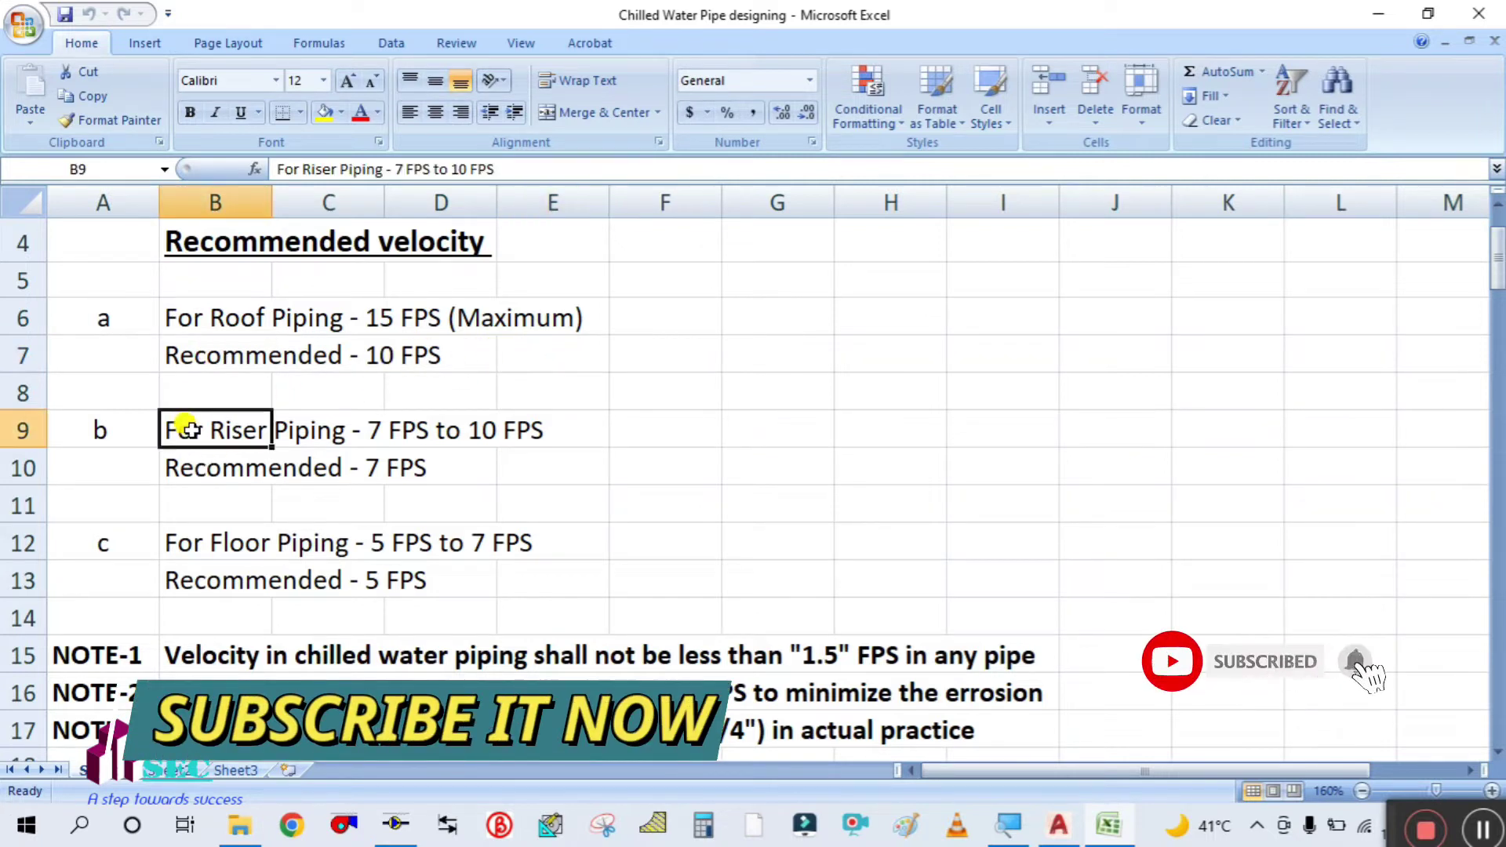
{"action": "left_click", "coordinate": [181, 471]}
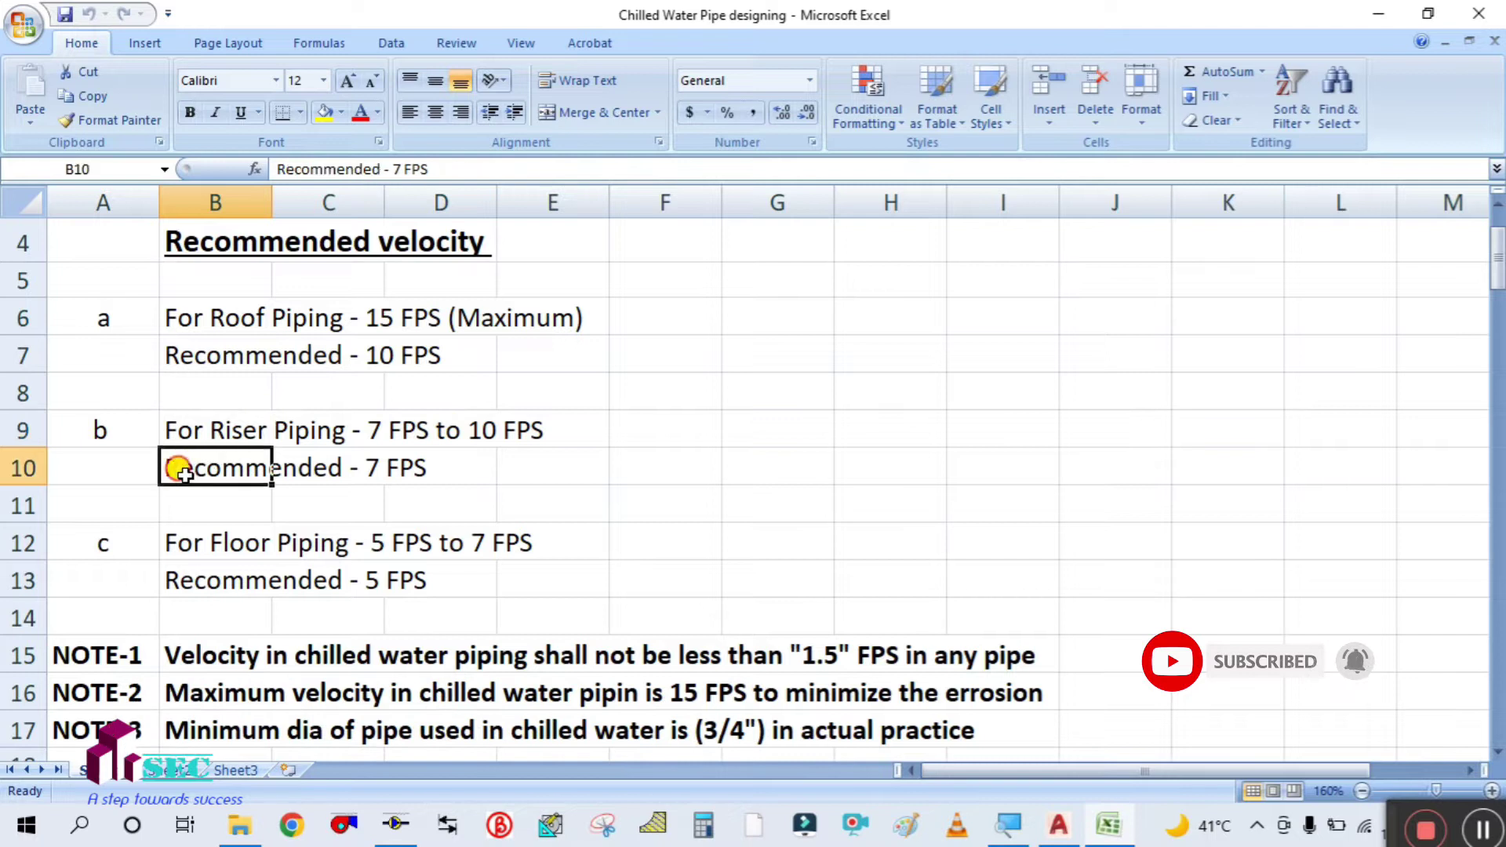
{"action": "left_click", "coordinate": [509, 465]}
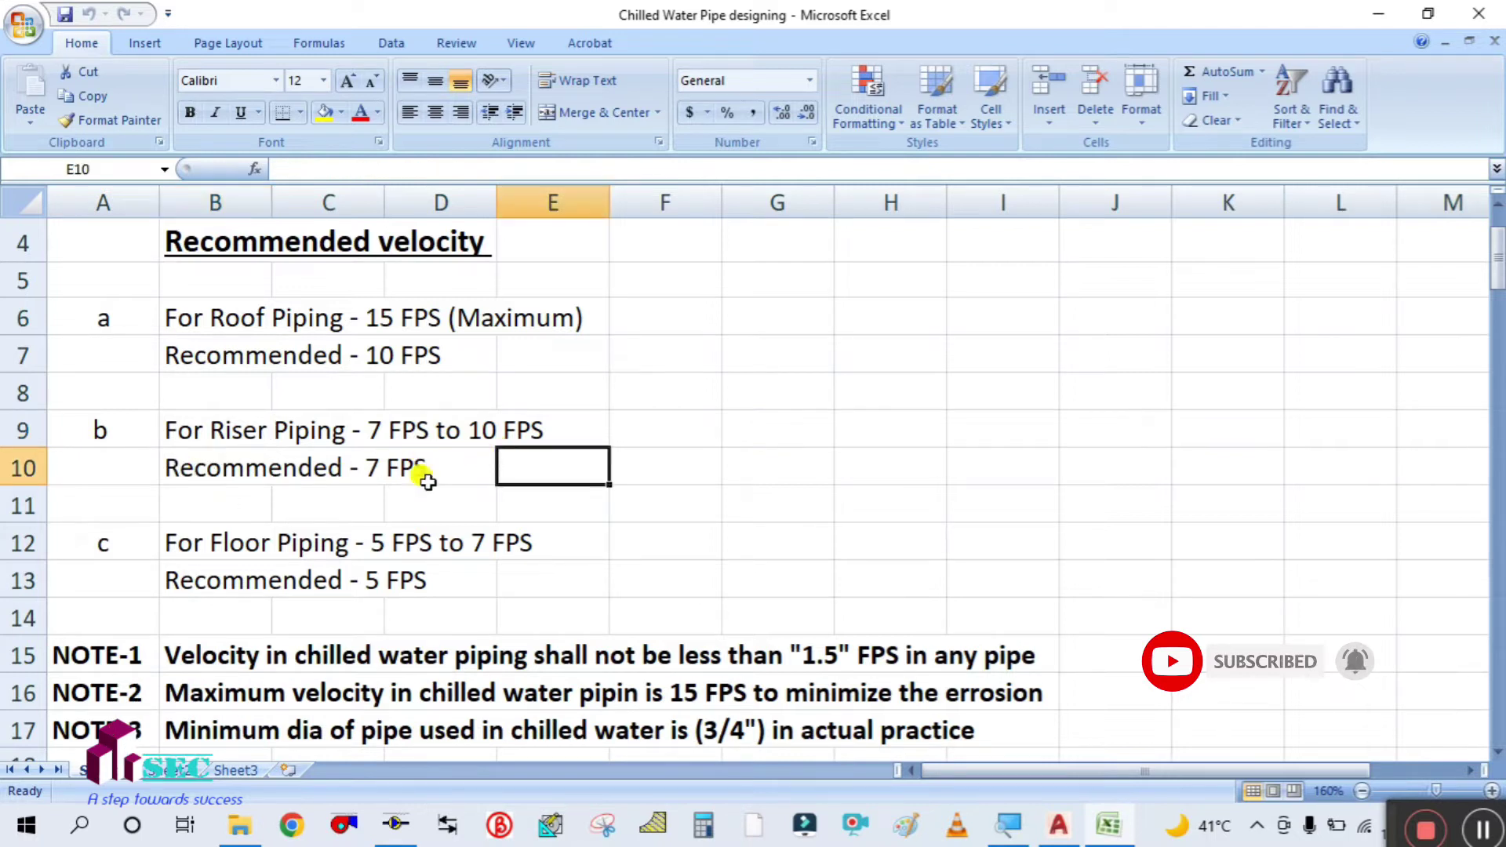
{"action": "left_click", "coordinate": [168, 540]}
{"action": "left_click", "coordinate": [672, 496]}
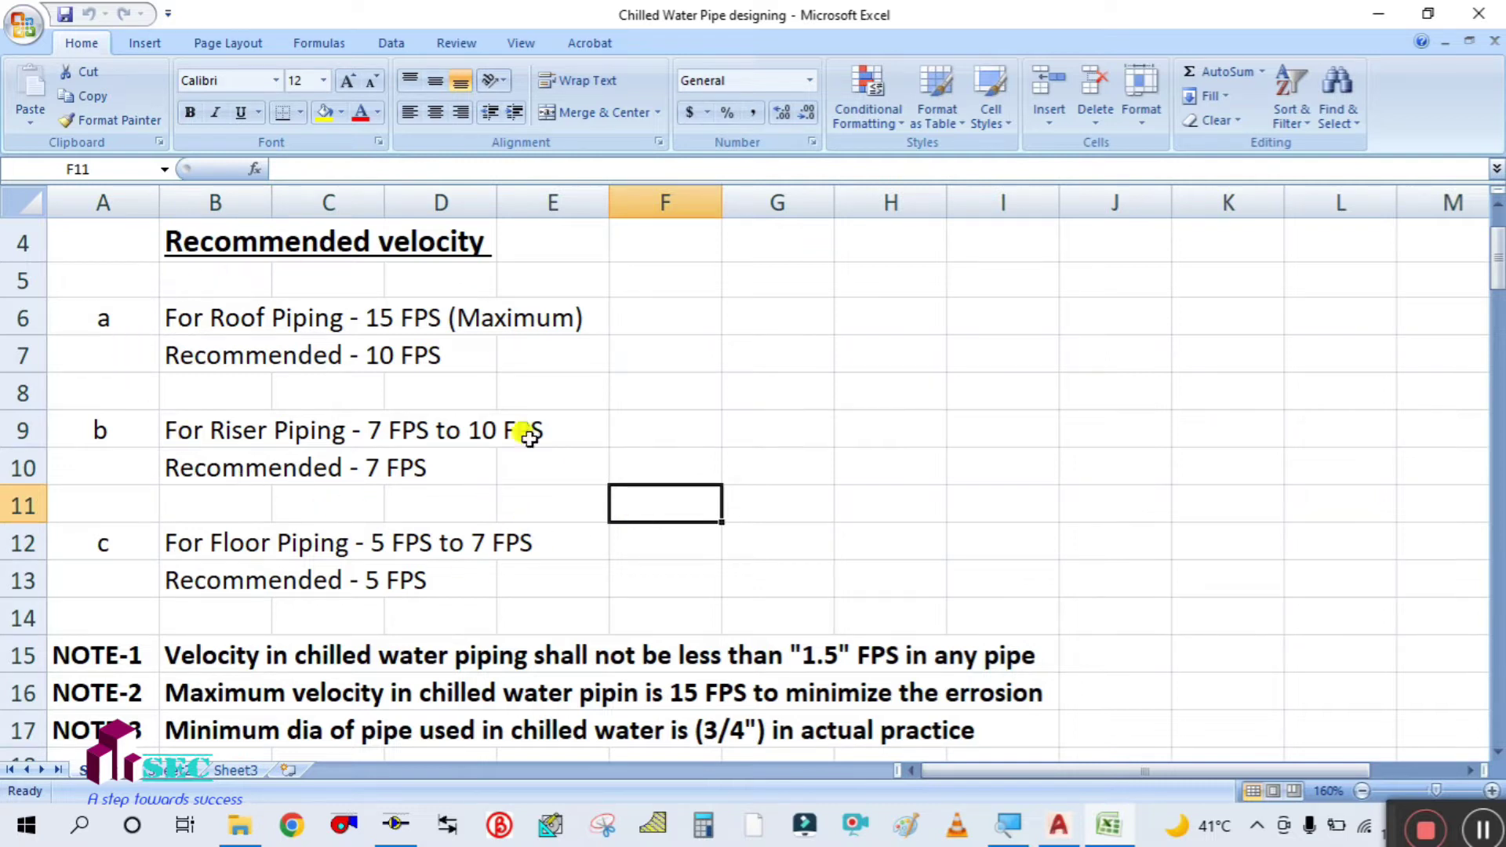
{"action": "left_click", "coordinate": [724, 388]}
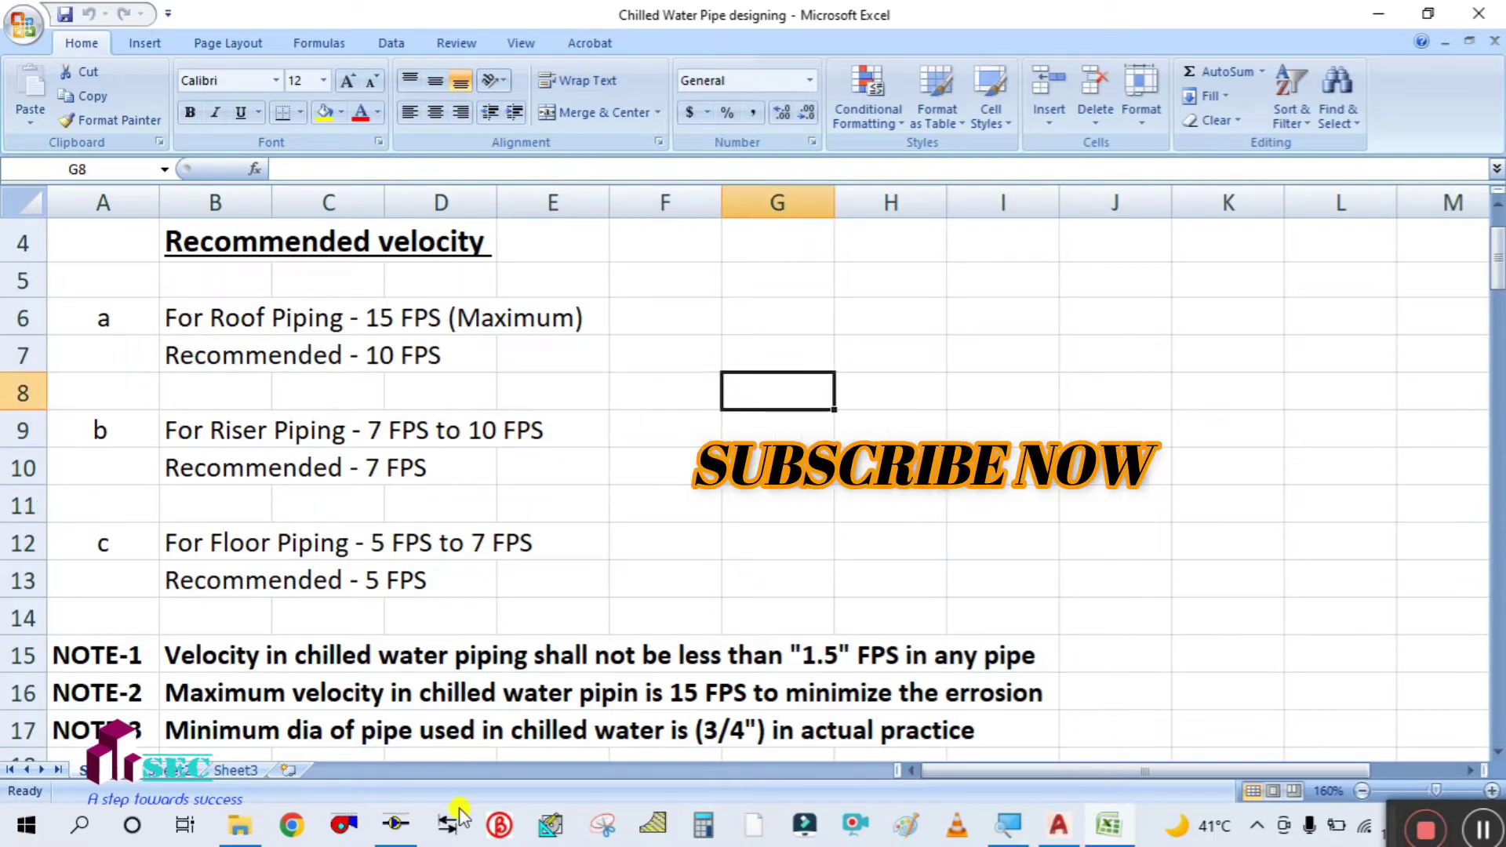
{"action": "mouse_move", "coordinate": [396, 835]}
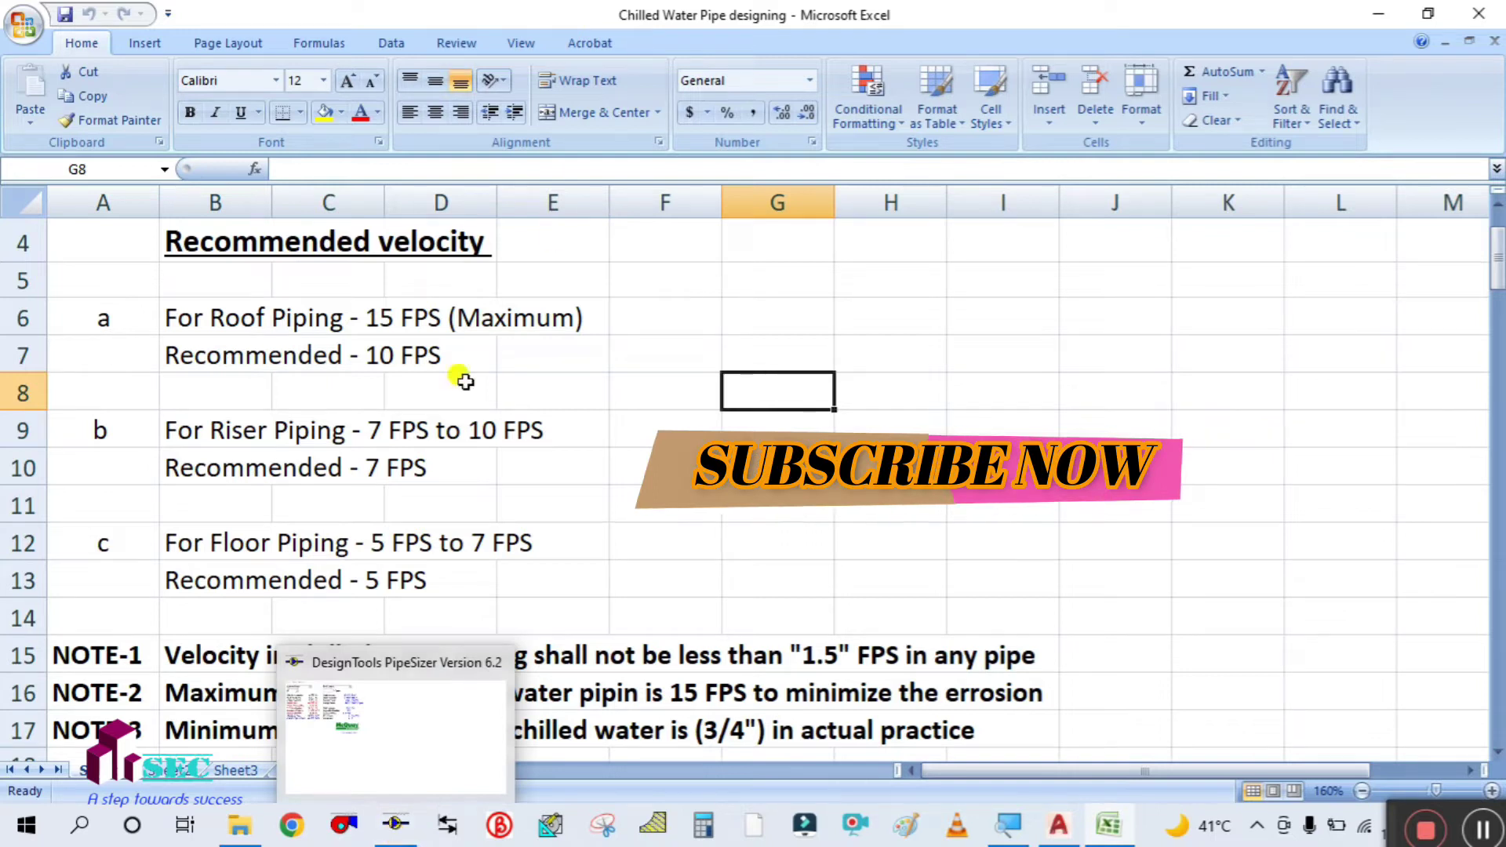
{"action": "left_click", "coordinate": [567, 496]}
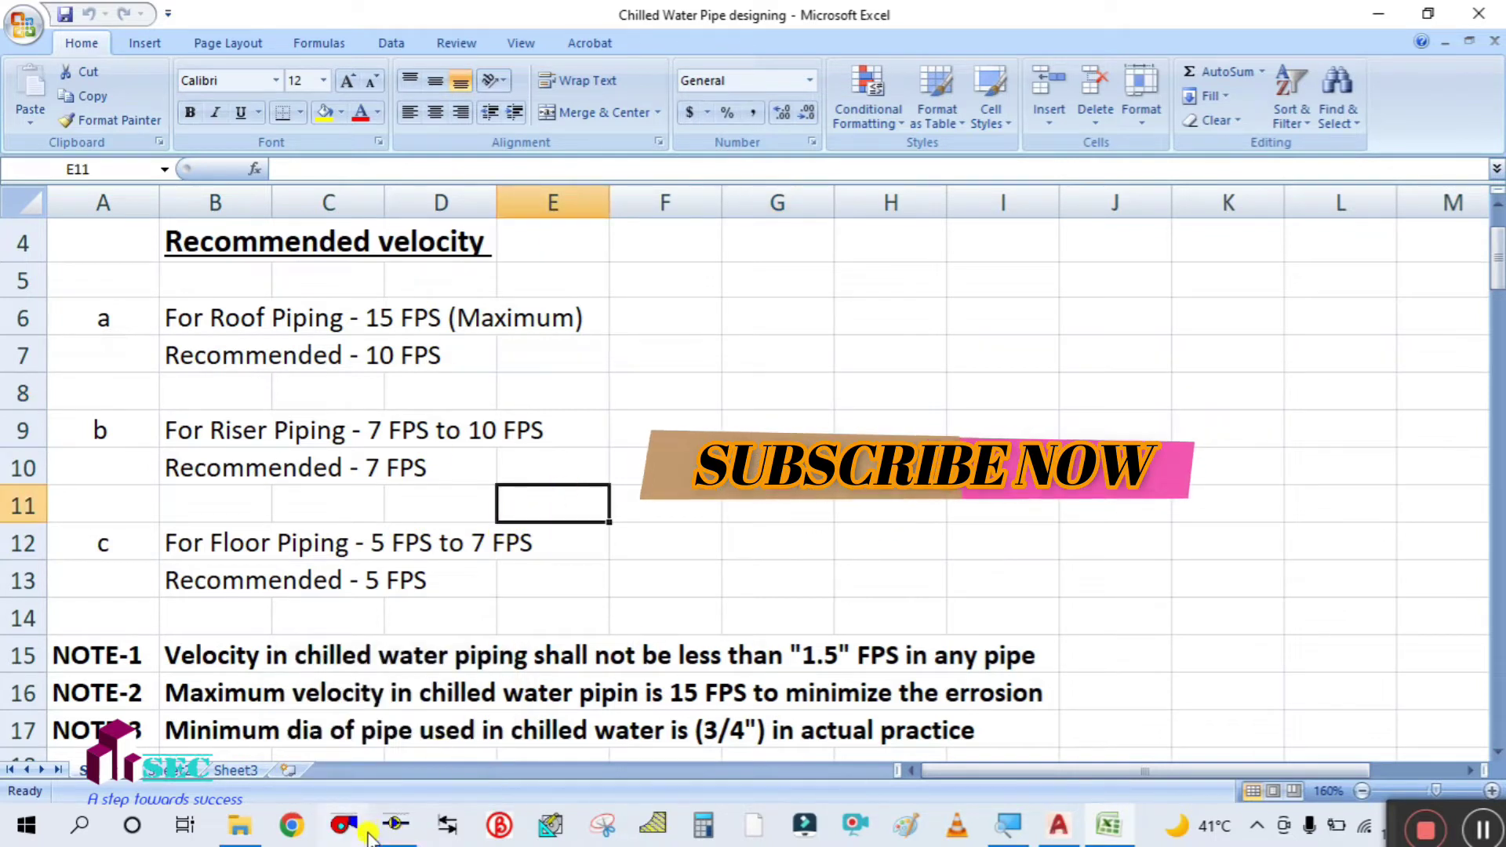
{"action": "left_click", "coordinate": [1051, 832]}
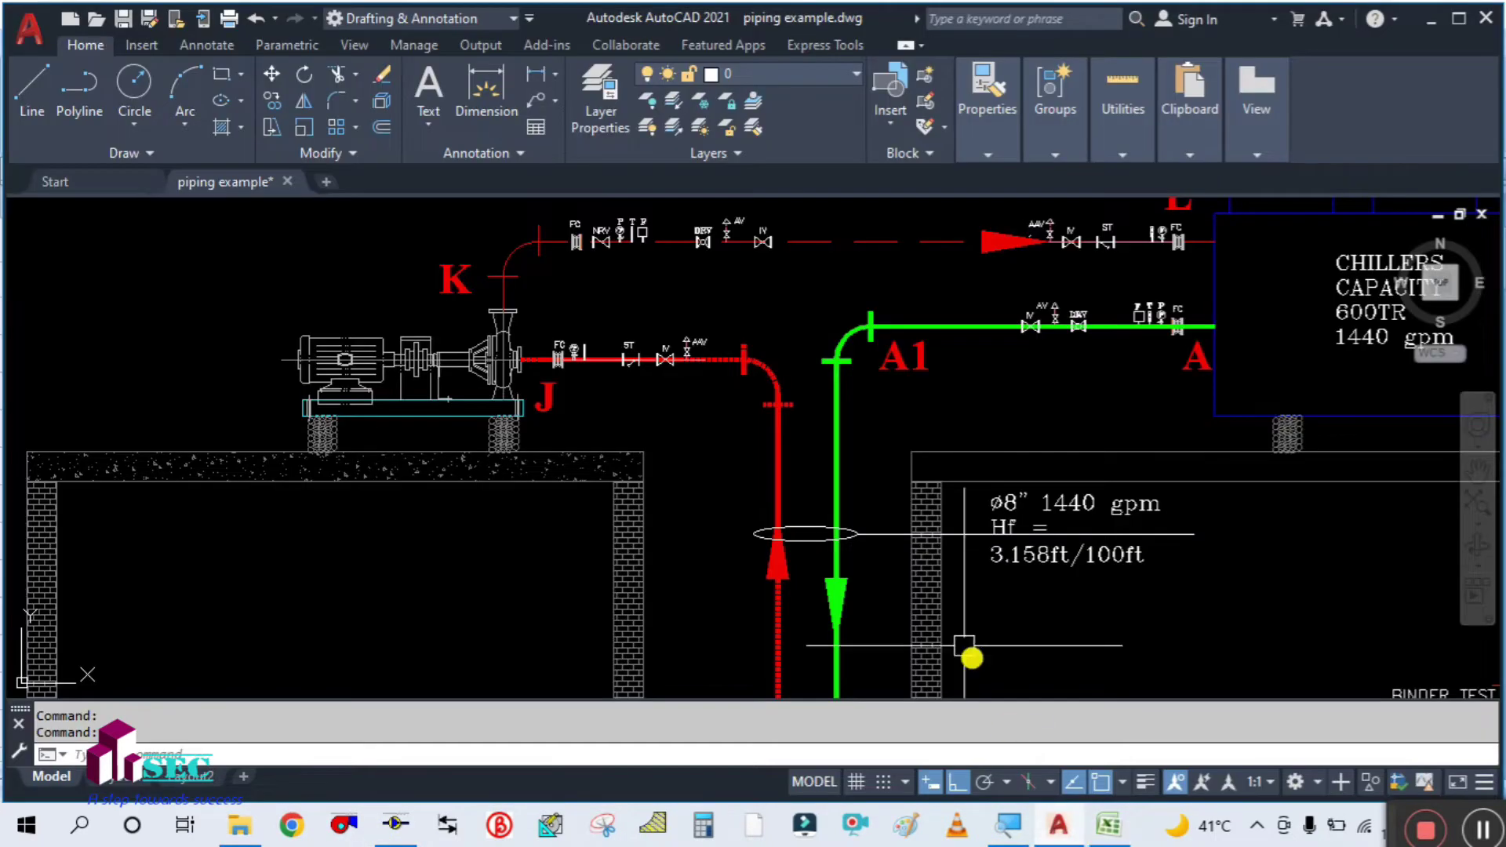
Zoom around the ø8" 1440 gpm chilled water main in the piping drawing
{"action": "scroll", "coordinate": [740, 427], "scroll_direction": "down", "scroll_amount": 3}
{"action": "scroll", "coordinate": [782, 460], "scroll_direction": "up", "scroll_amount": 3}
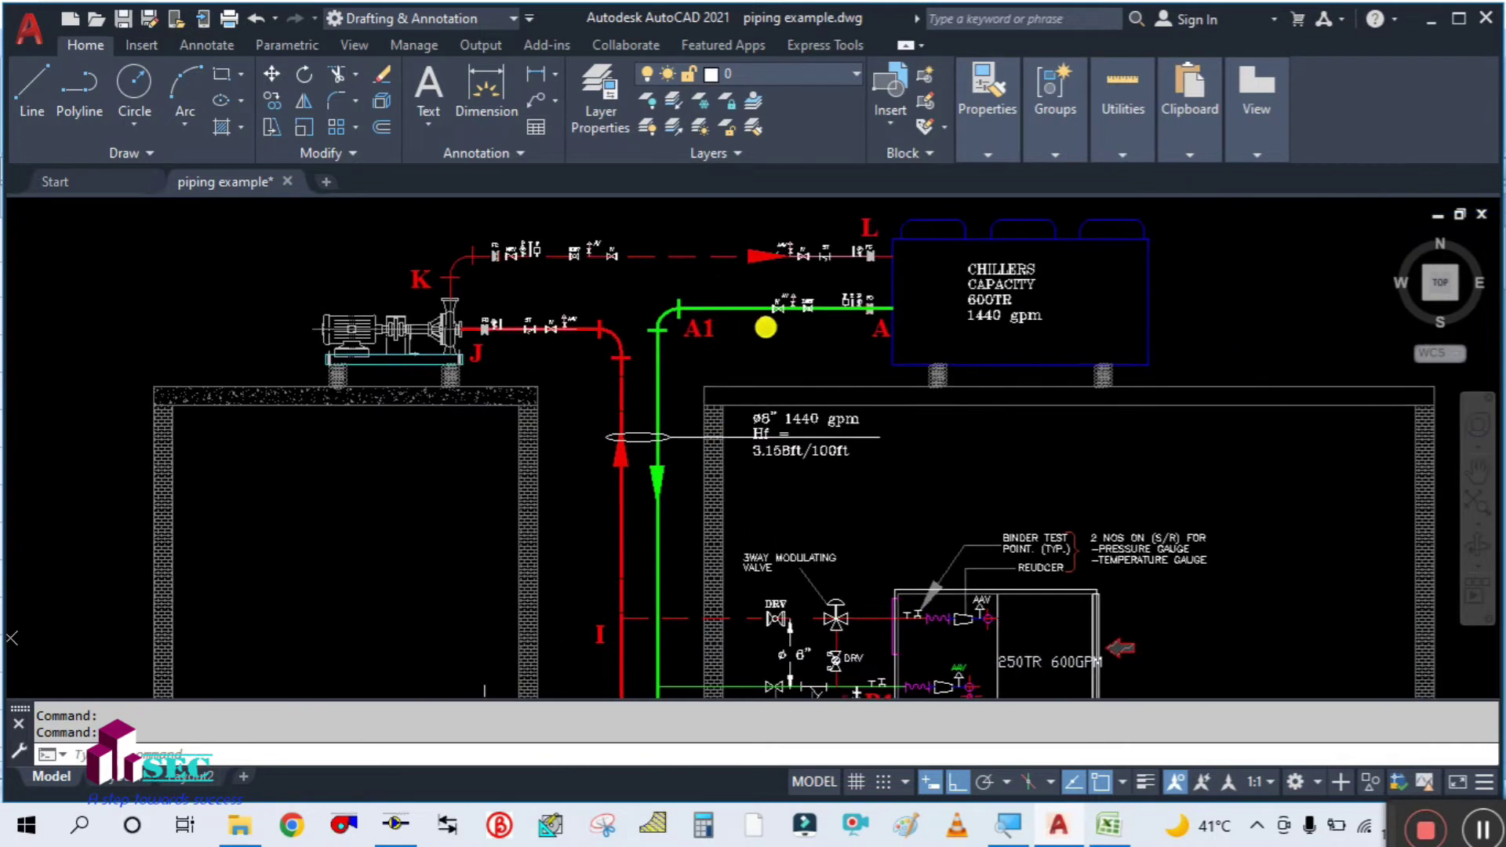
{"action": "scroll", "coordinate": [831, 413], "scroll_direction": "up", "scroll_amount": 2}
{"action": "scroll", "coordinate": [767, 326], "scroll_direction": "down", "scroll_amount": 2}
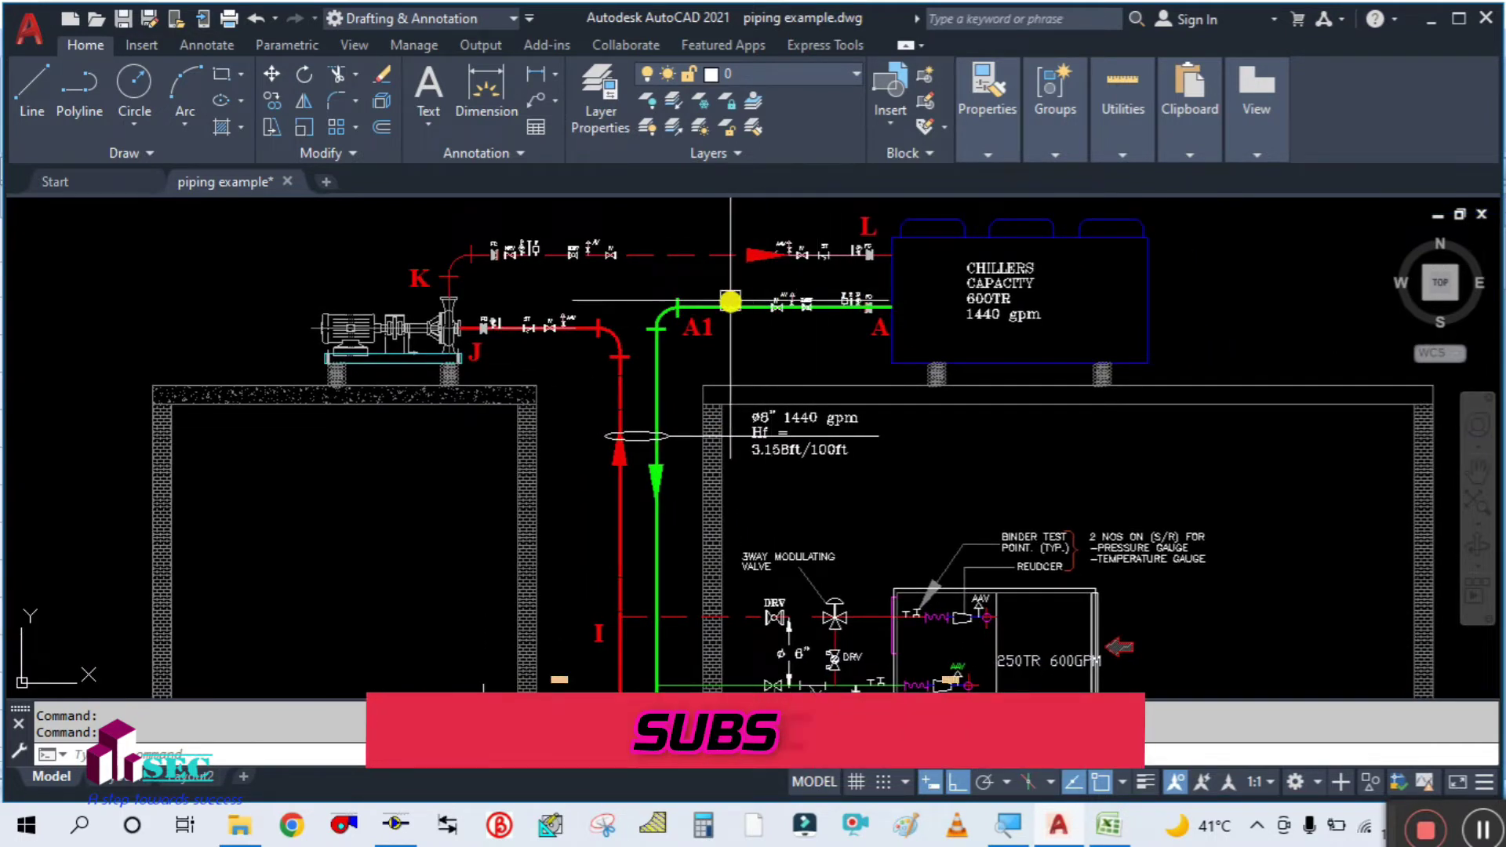
{"action": "scroll", "coordinate": [777, 333], "scroll_direction": "up", "scroll_amount": 2}
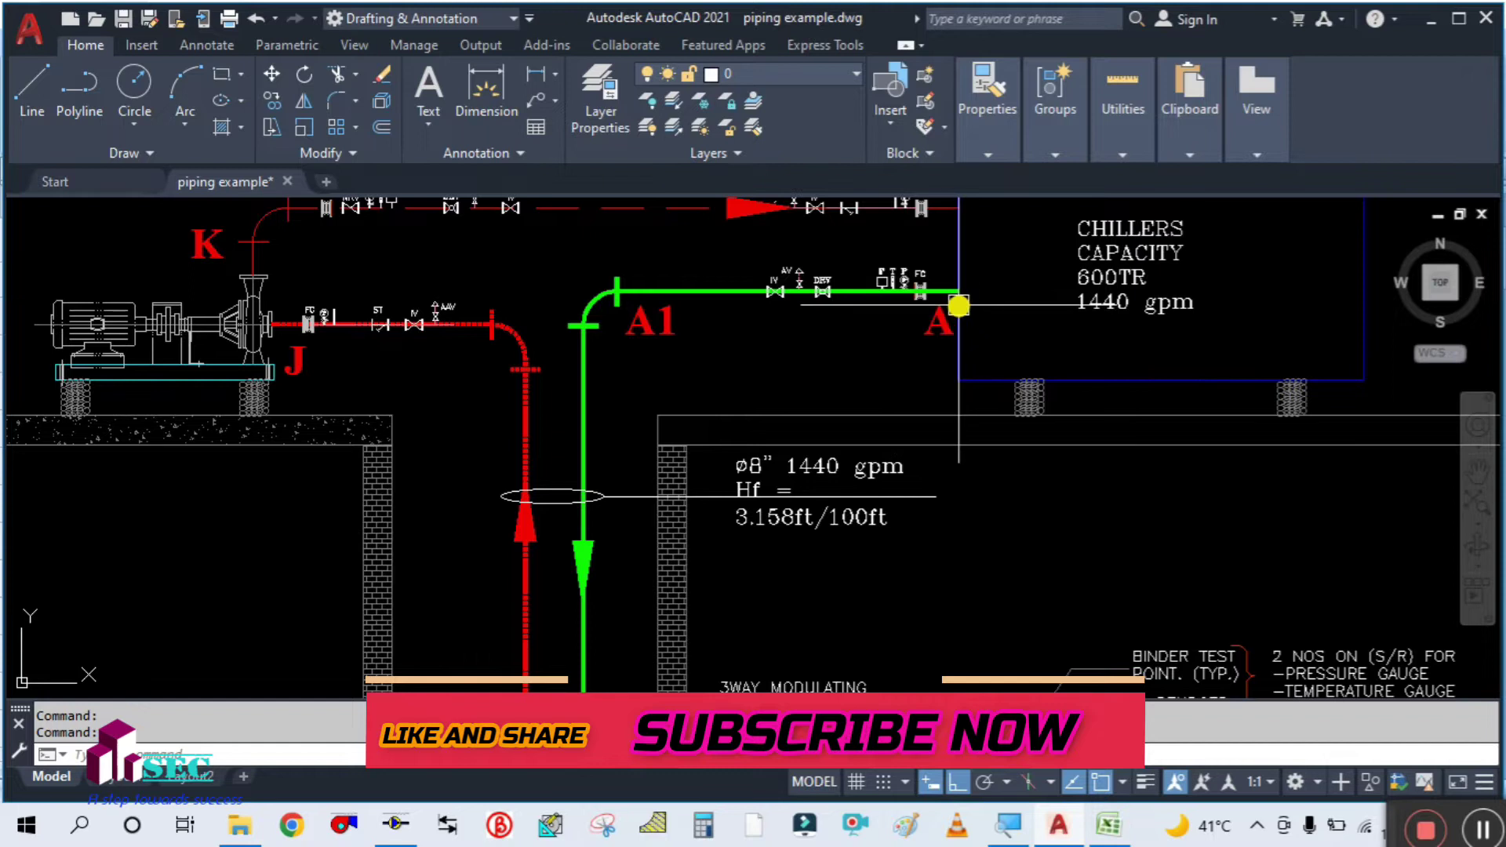
{"action": "left_click_drag", "start_coordinate": [755, 349], "coordinate": [760, 393]}
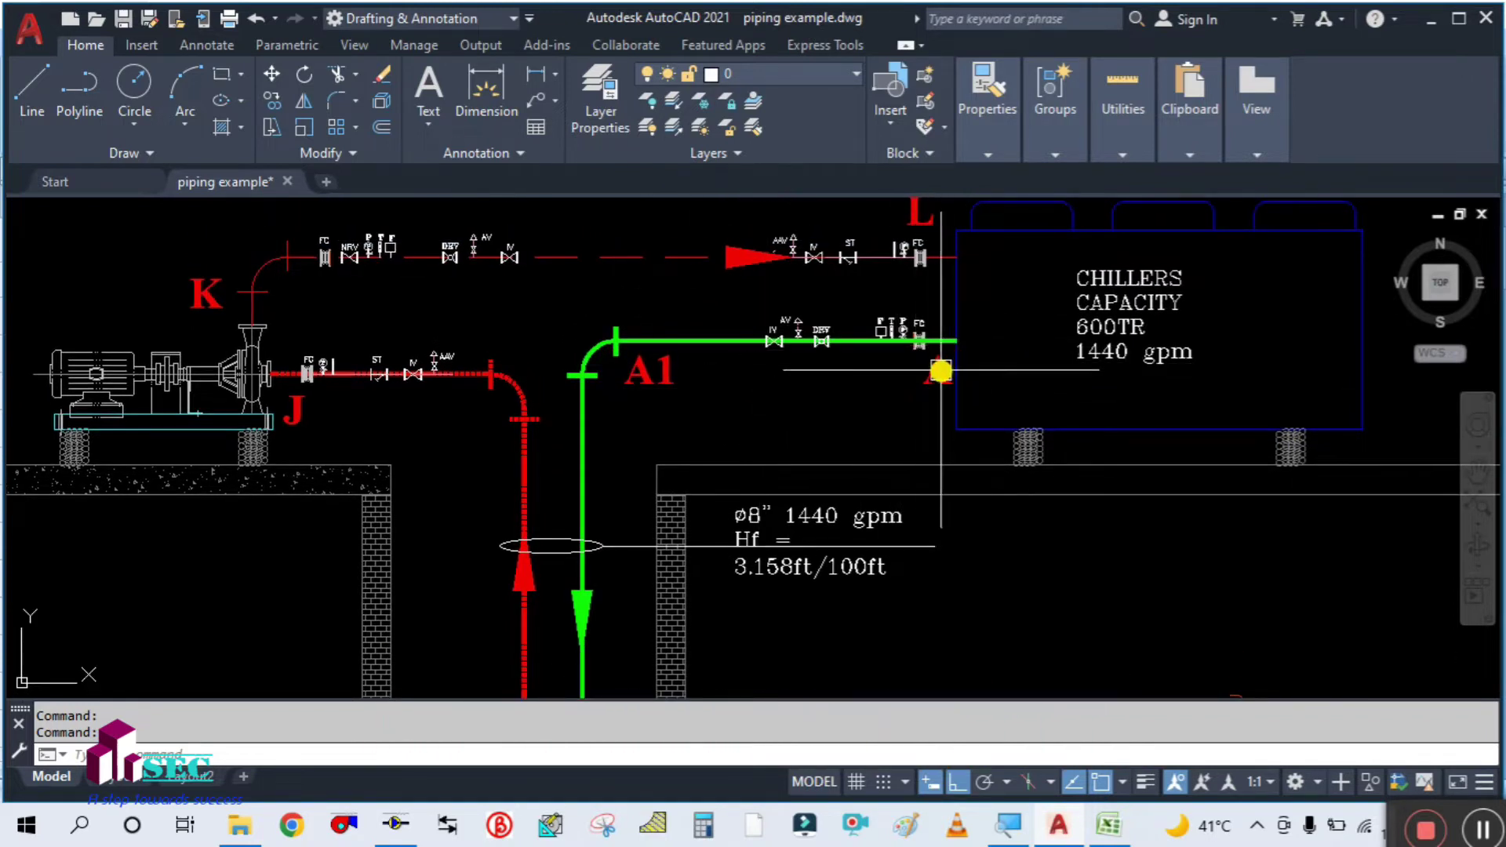
{"action": "scroll", "coordinate": [887, 359], "scroll_direction": "down", "scroll_amount": 2}
{"action": "scroll", "coordinate": [808, 363], "scroll_direction": "up", "scroll_amount": 4}
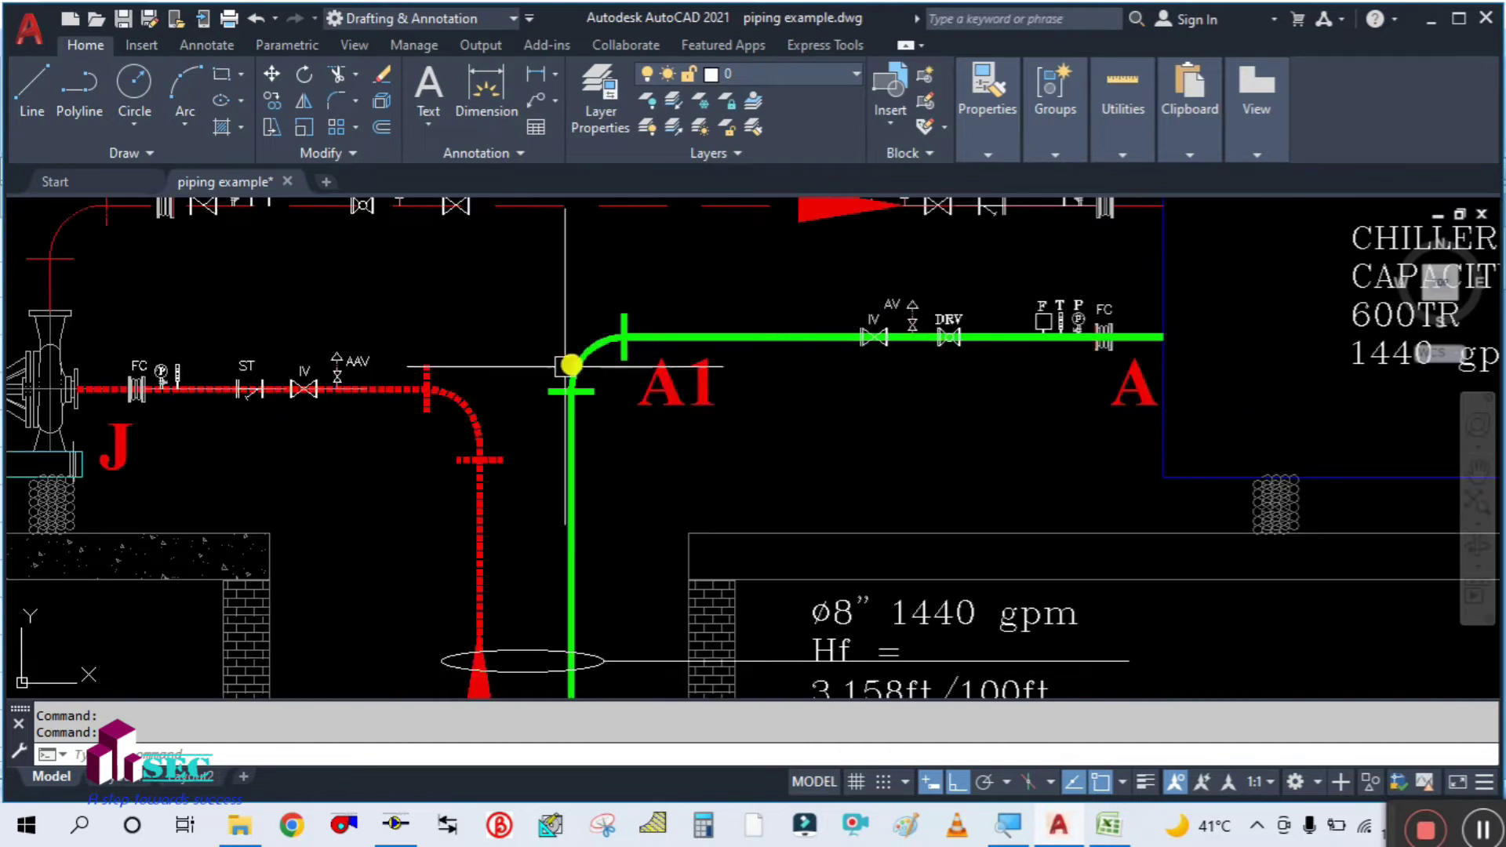
{"action": "scroll", "coordinate": [900, 352], "scroll_direction": "down", "scroll_amount": 4}
Pan across the B1 coil piping, the chillers and pump, and the A1–A supply main, then switch to Excel
{"action": "left_click_drag", "start_coordinate": [797, 414], "coordinate": [784, 227]}
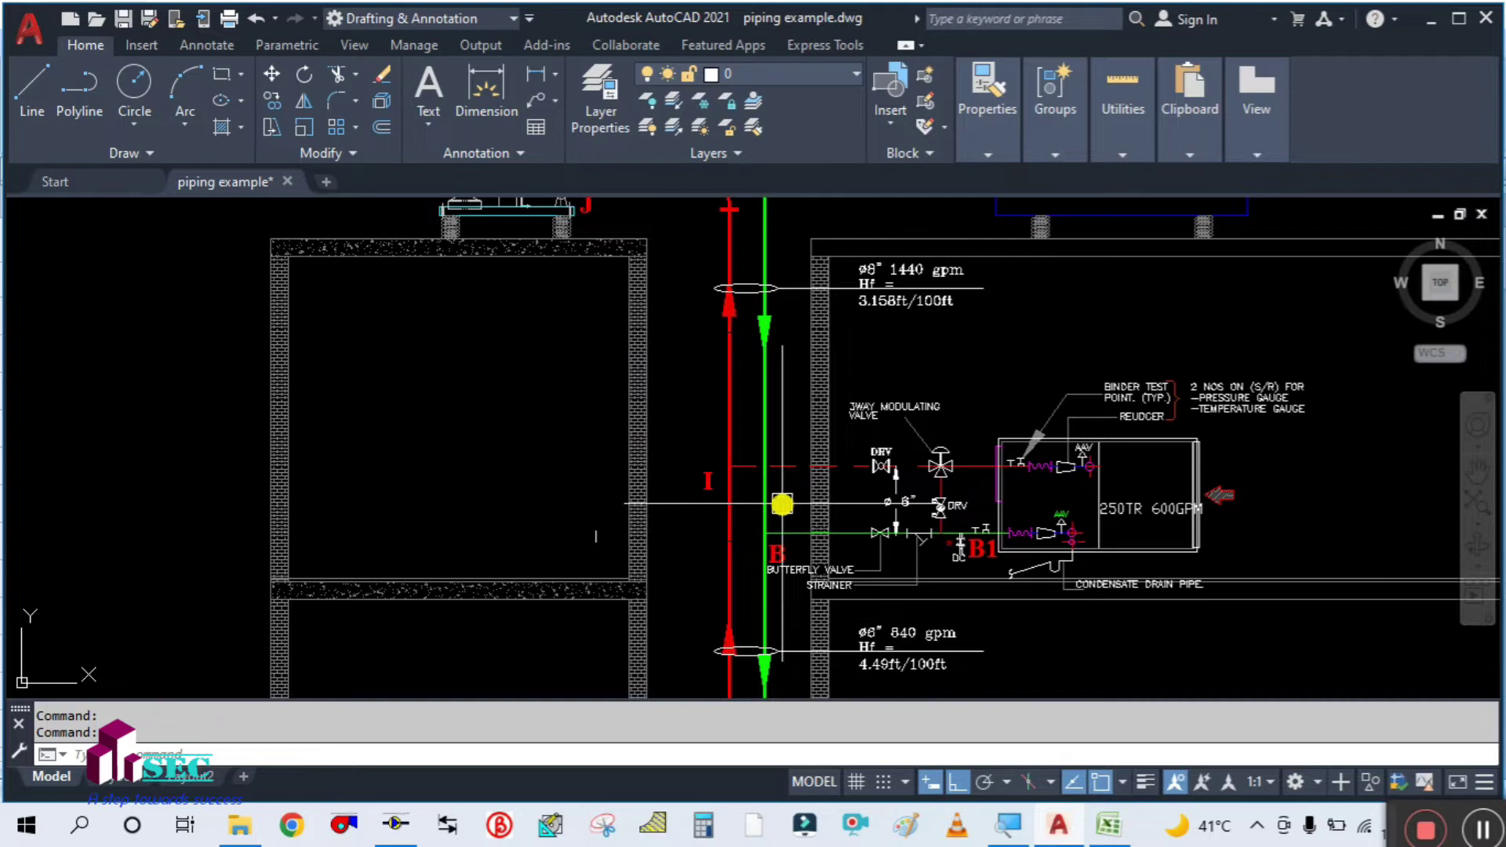
{"action": "left_click_drag", "start_coordinate": [784, 390], "coordinate": [739, 517]}
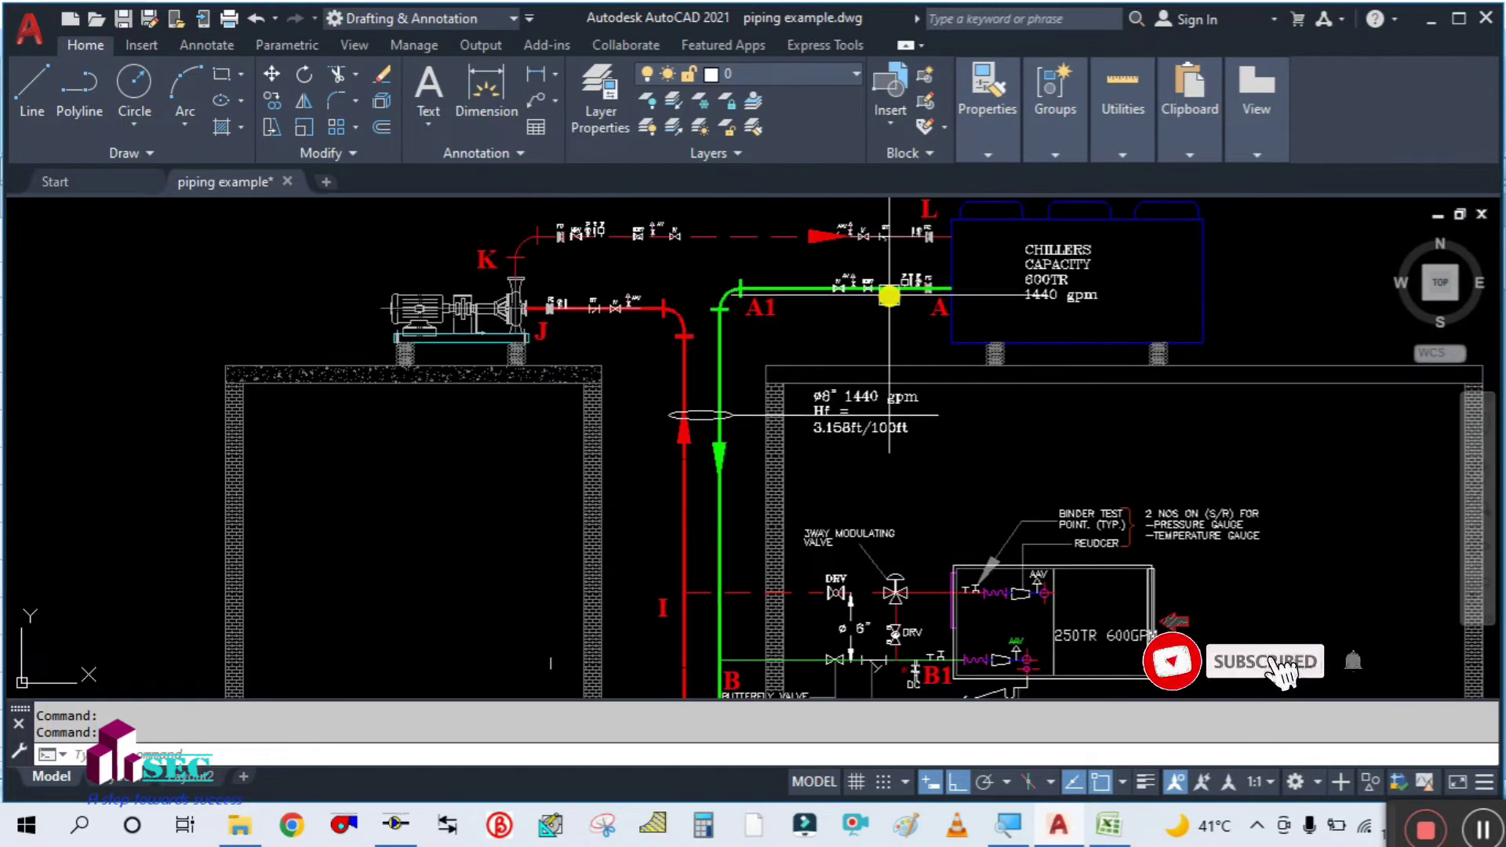
{"action": "scroll", "coordinate": [864, 336], "scroll_direction": "up", "scroll_amount": 1}
{"action": "scroll", "coordinate": [797, 329], "scroll_direction": "up", "scroll_amount": 2}
{"action": "scroll", "coordinate": [797, 330], "scroll_direction": "up", "scroll_amount": 2}
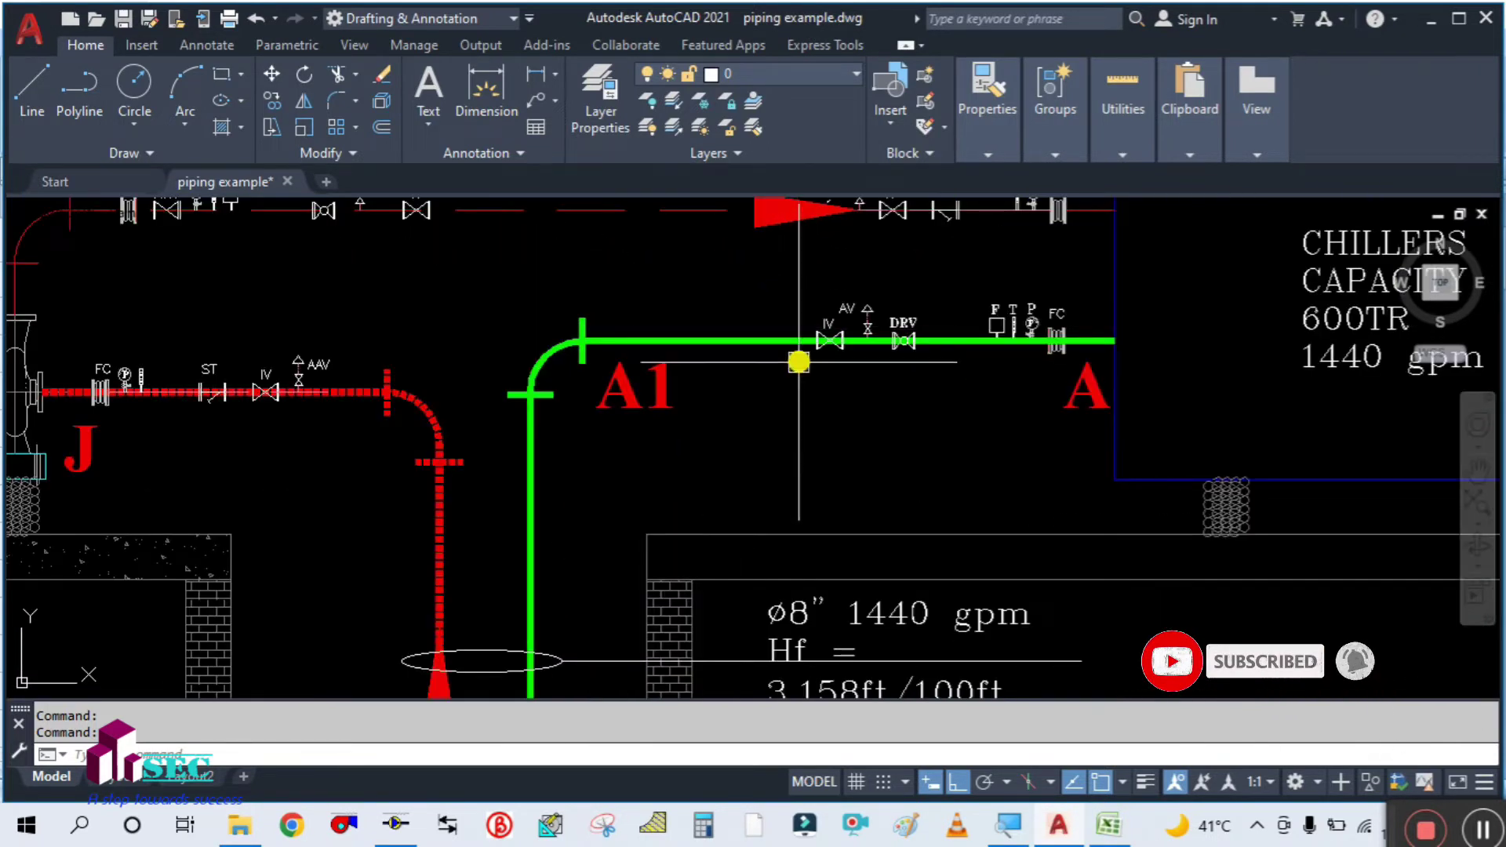
{"action": "left_click_drag", "start_coordinate": [799, 335], "coordinate": [745, 326]}
{"action": "scroll", "coordinate": [745, 326], "scroll_direction": "down", "scroll_amount": 2}
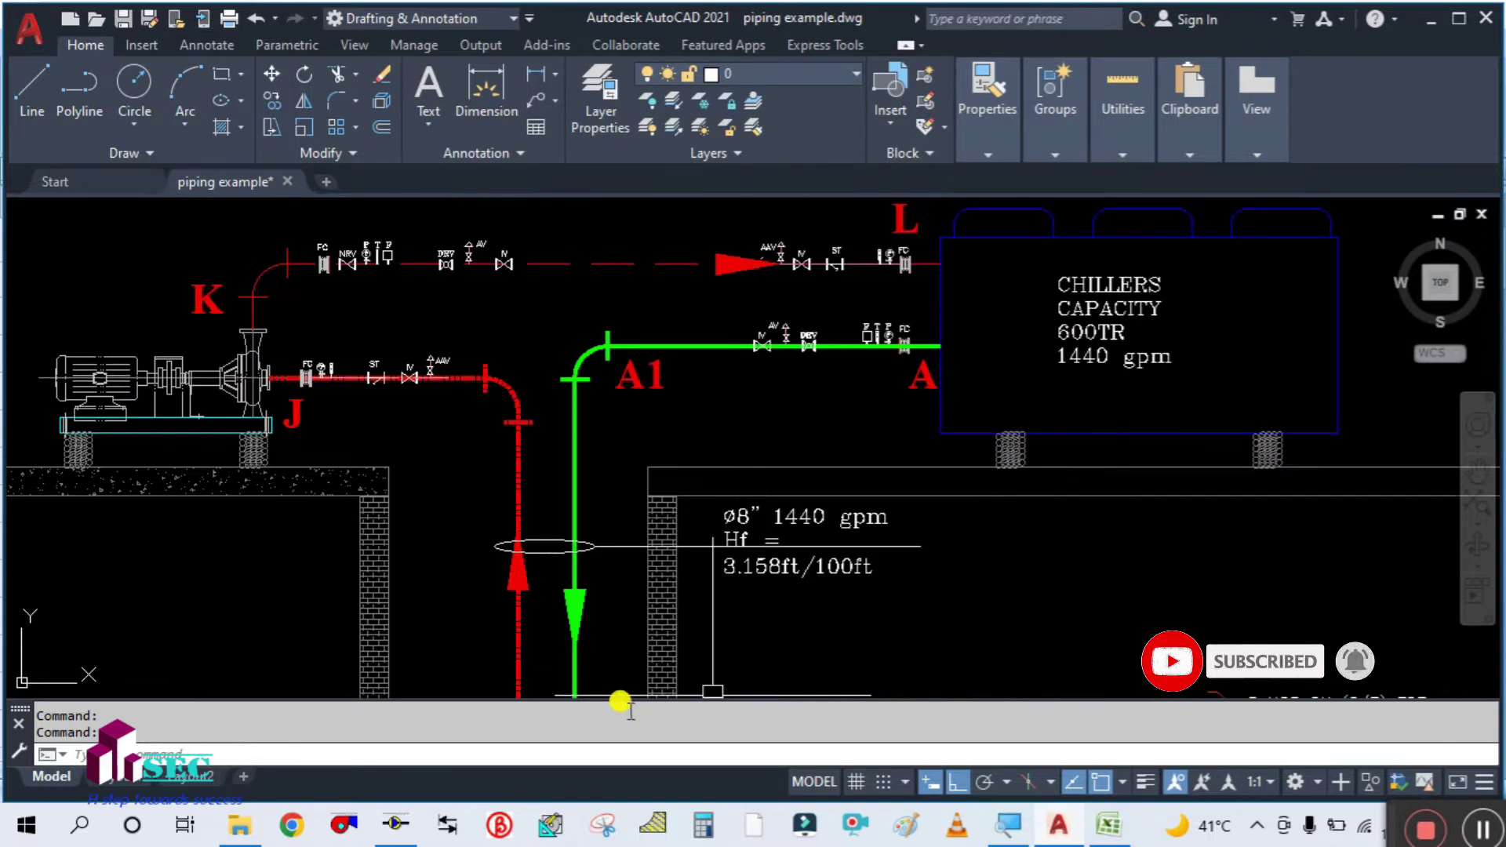
{"action": "left_click", "coordinate": [1109, 825]}
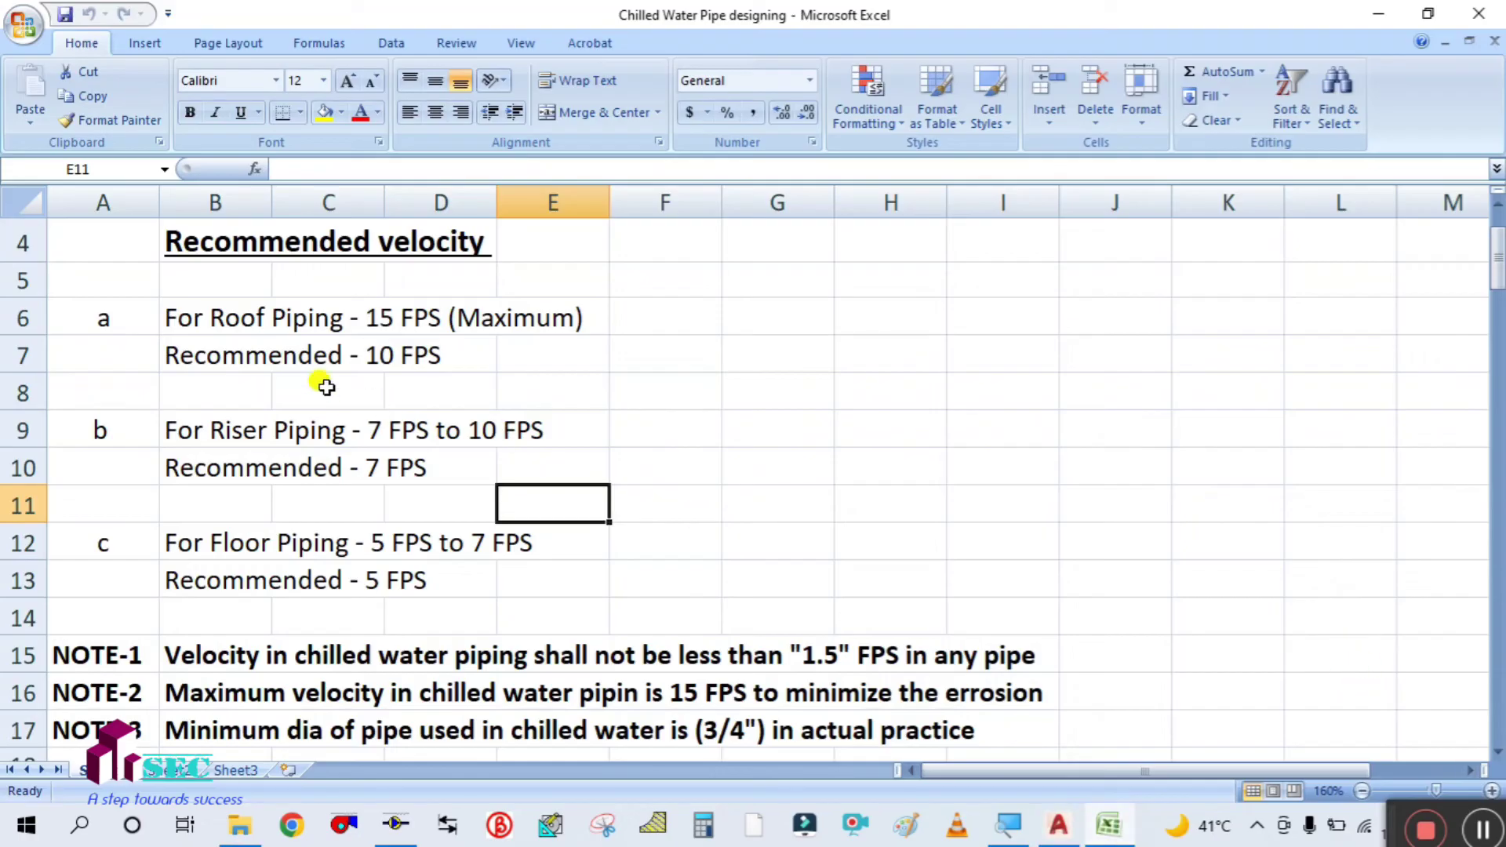
Point out the 10 FPS roof recommendation and the 7–10 FPS riser range, then return to AutoCAD
{"action": "left_click", "coordinate": [180, 359]}
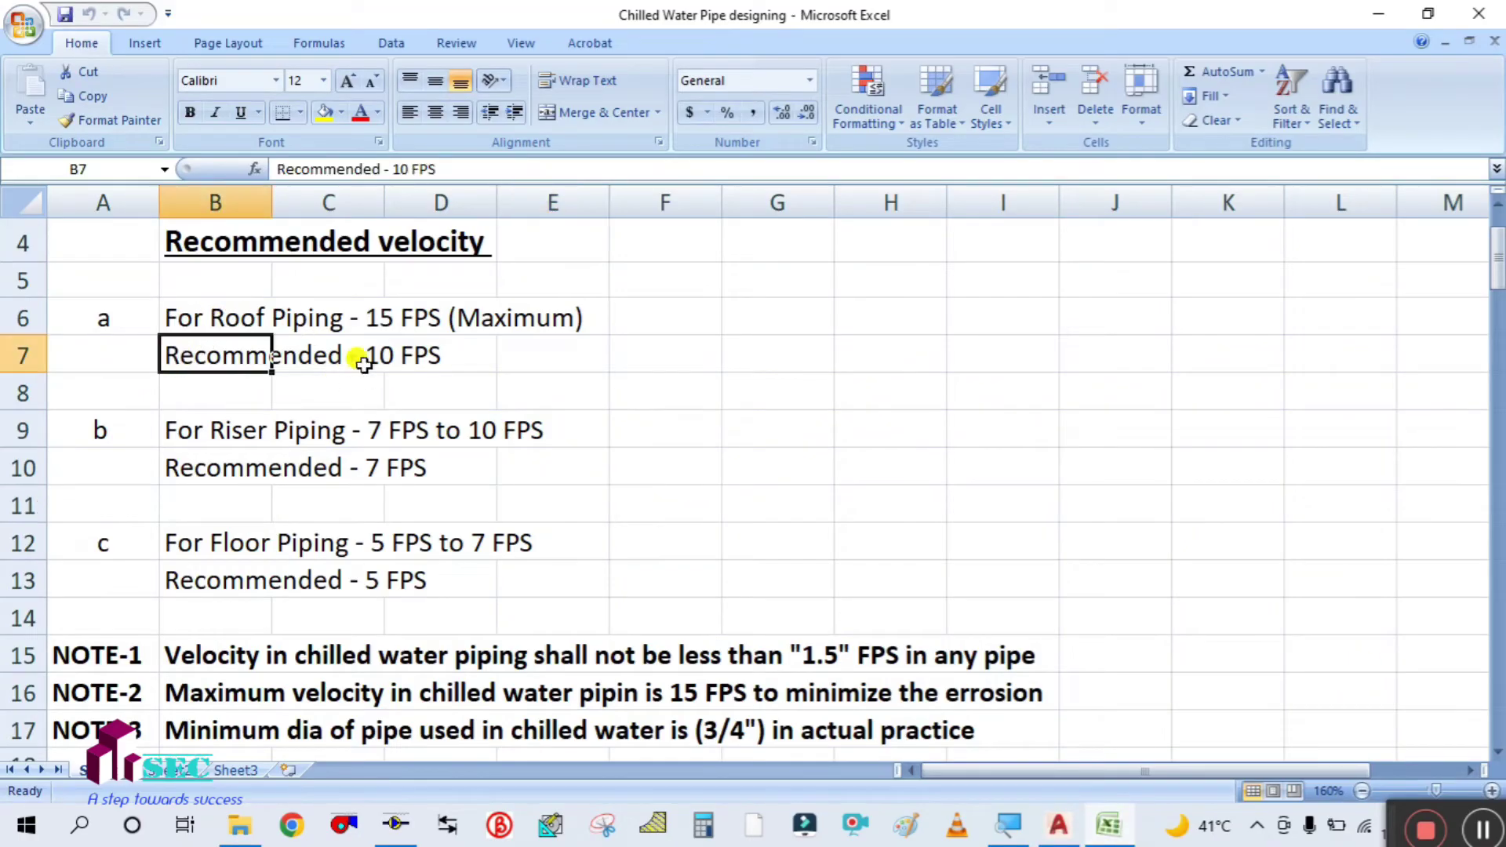
{"action": "left_click", "coordinate": [541, 357]}
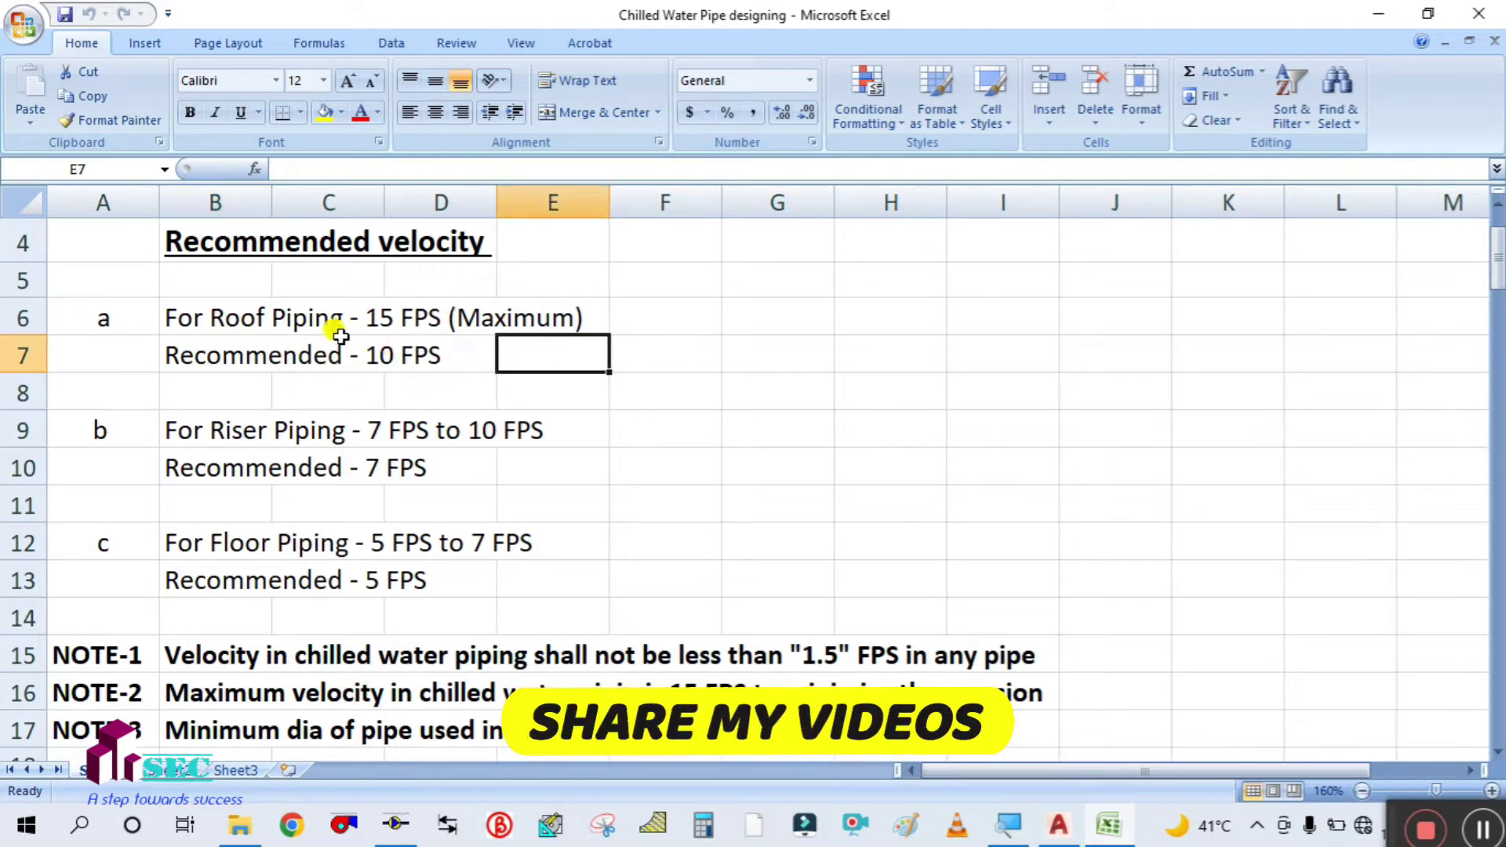
{"action": "left_click", "coordinate": [216, 355]}
{"action": "left_click", "coordinate": [467, 351]}
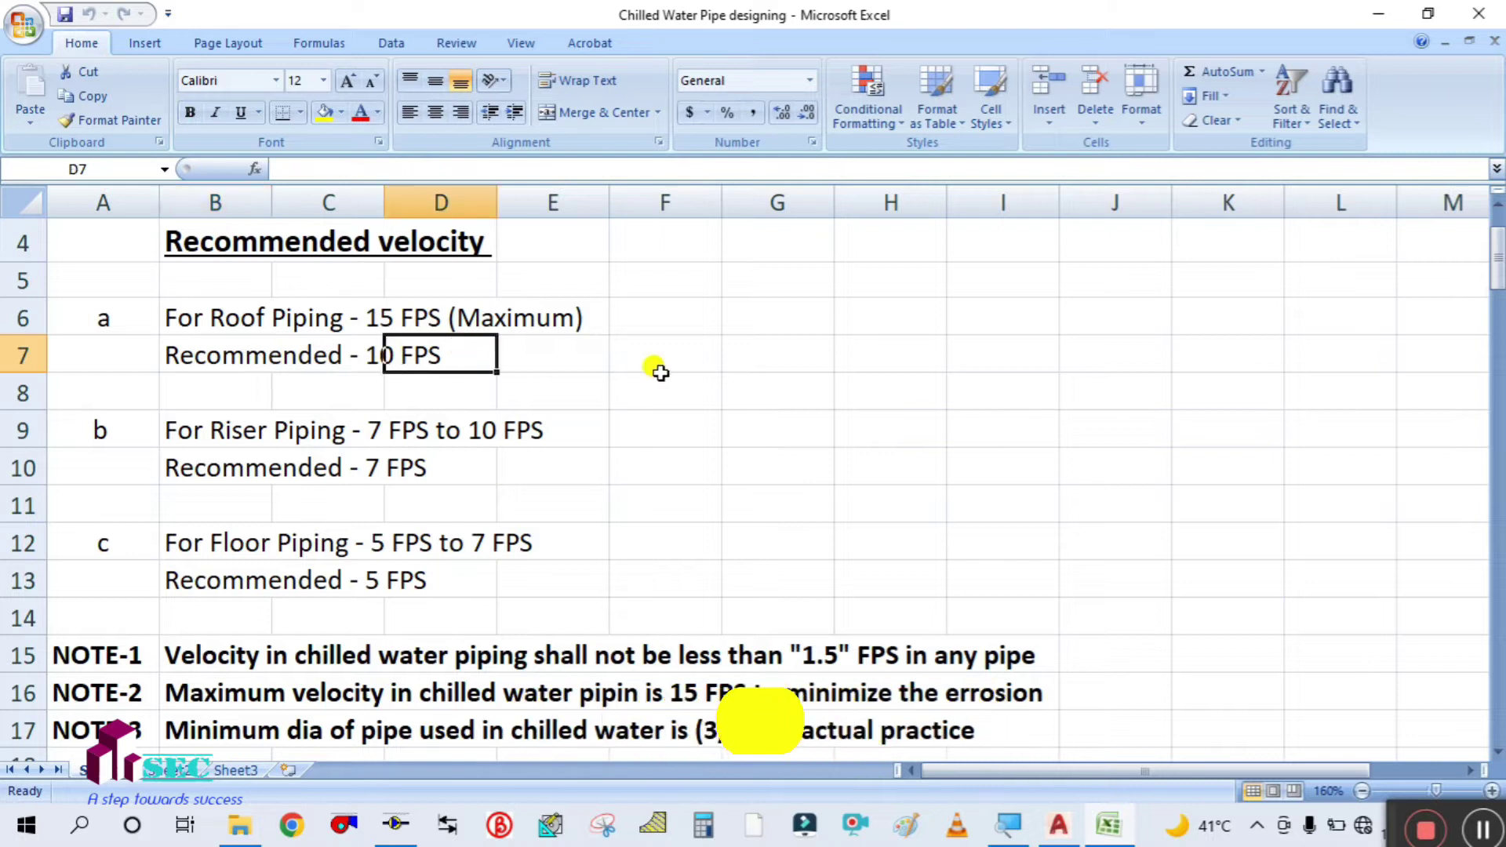
{"action": "left_click", "coordinate": [665, 380]}
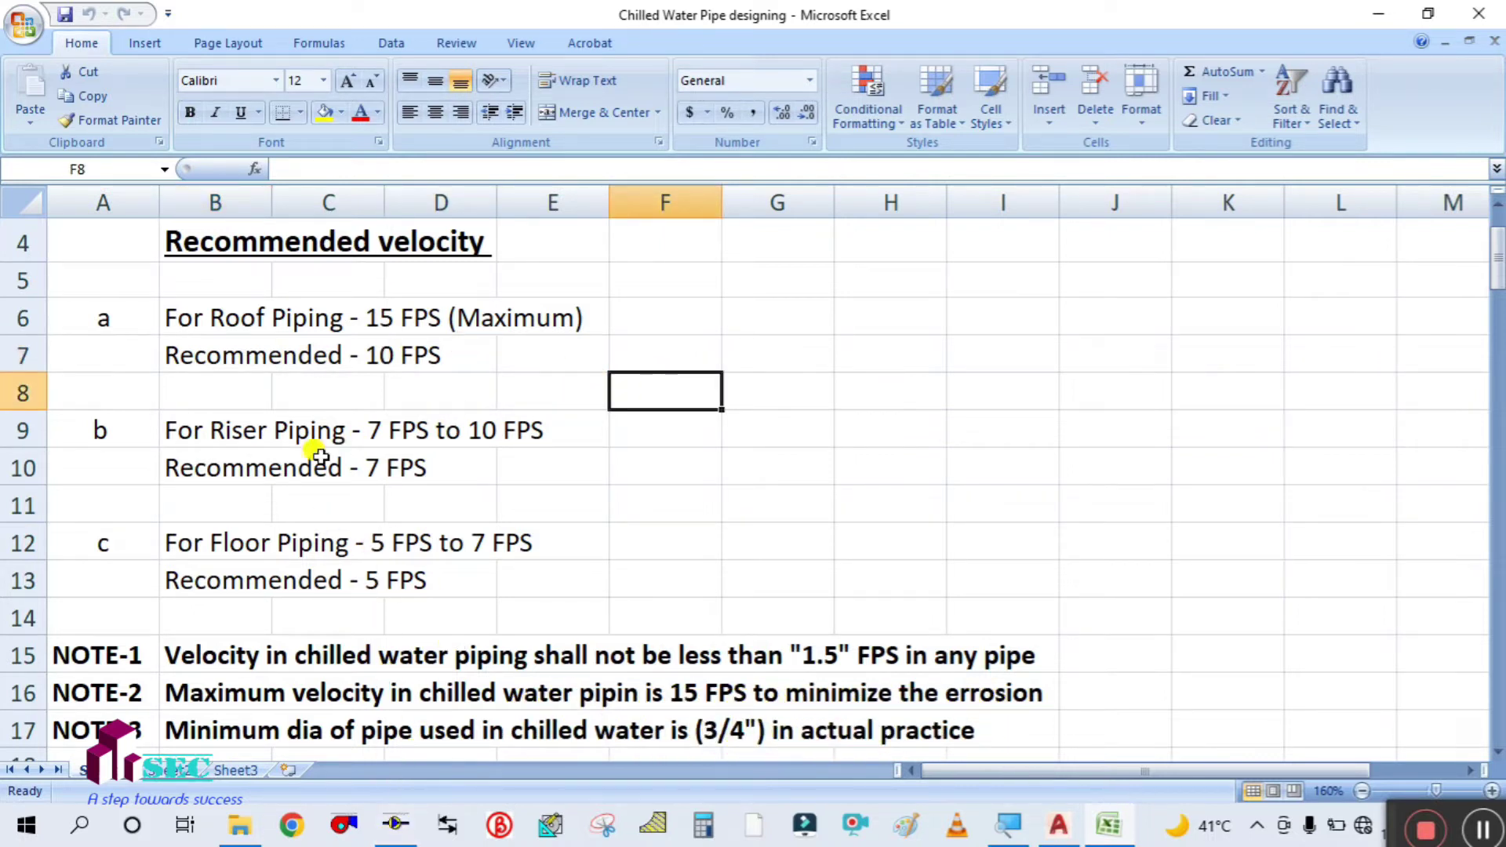
{"action": "left_click", "coordinate": [524, 416]}
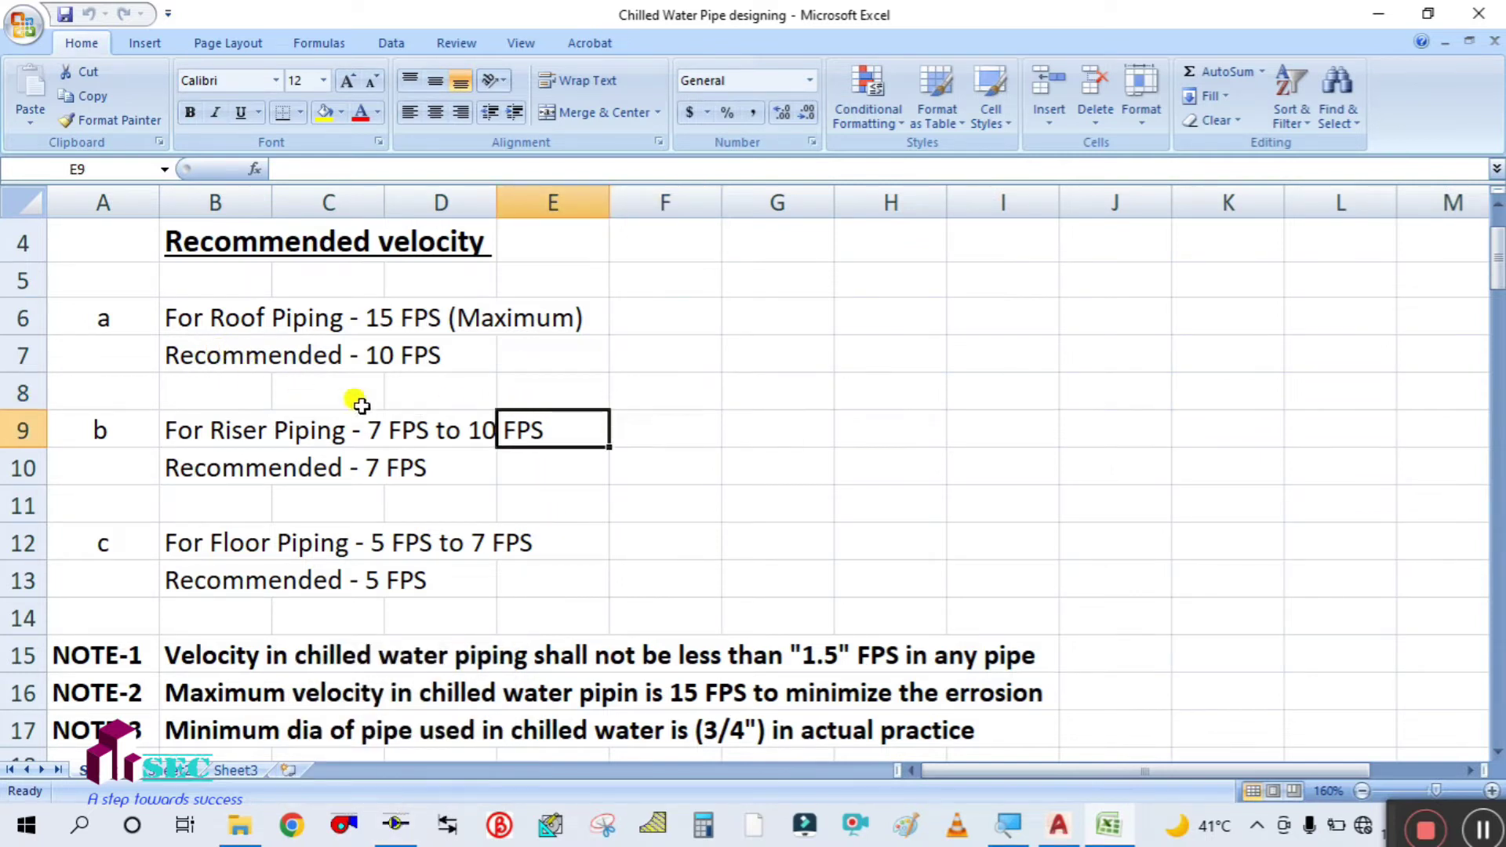
{"action": "left_click", "coordinate": [1058, 825]}
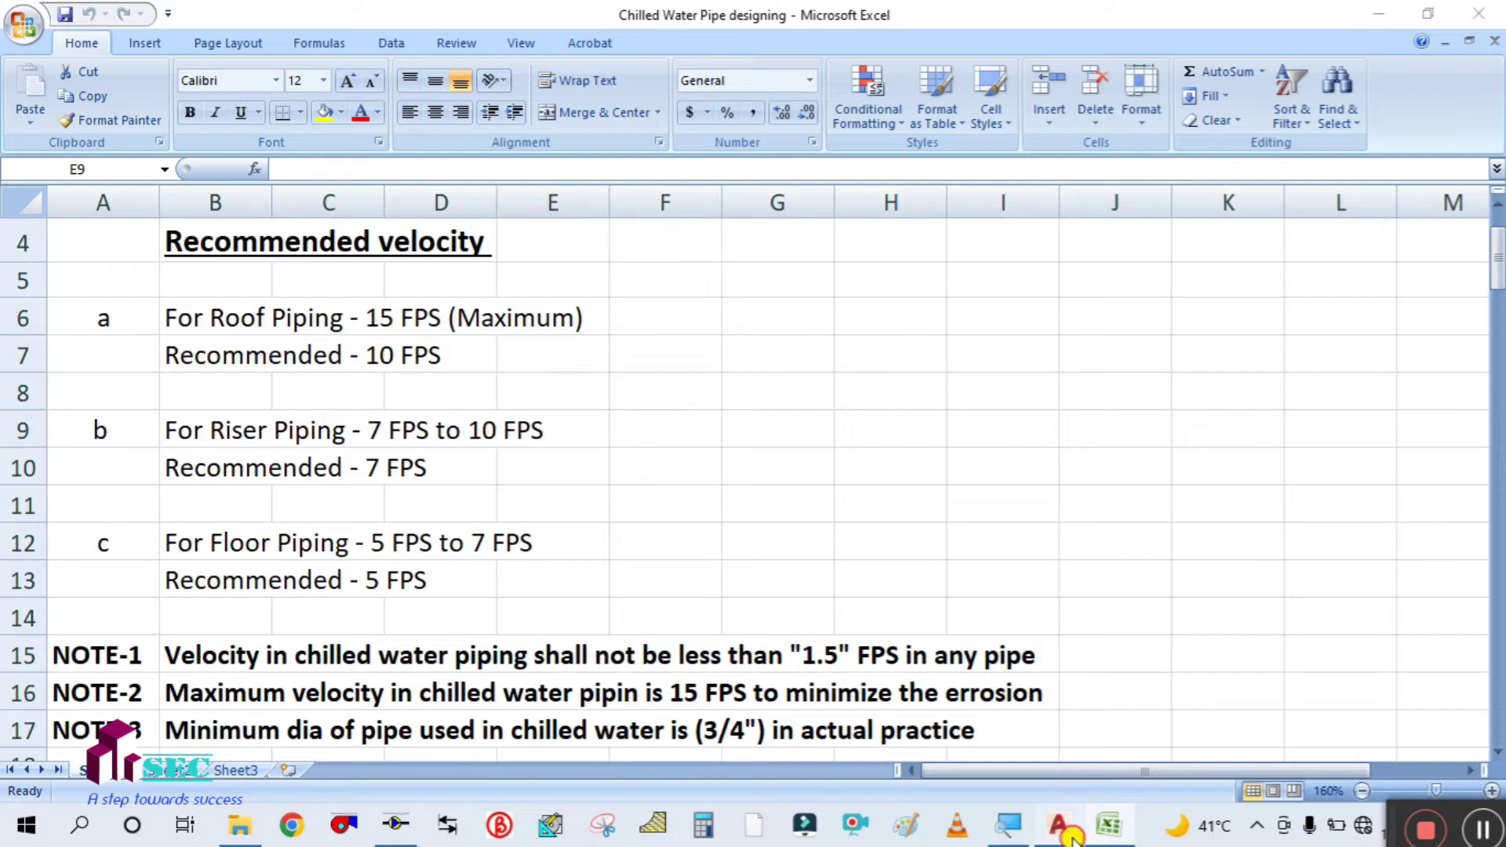
Zoom in on the chiller block rated 600TR and 1440 gpm, then bring PipeSizer forward
{"action": "scroll", "coordinate": [1066, 350], "scroll_direction": "up", "scroll_amount": 2}
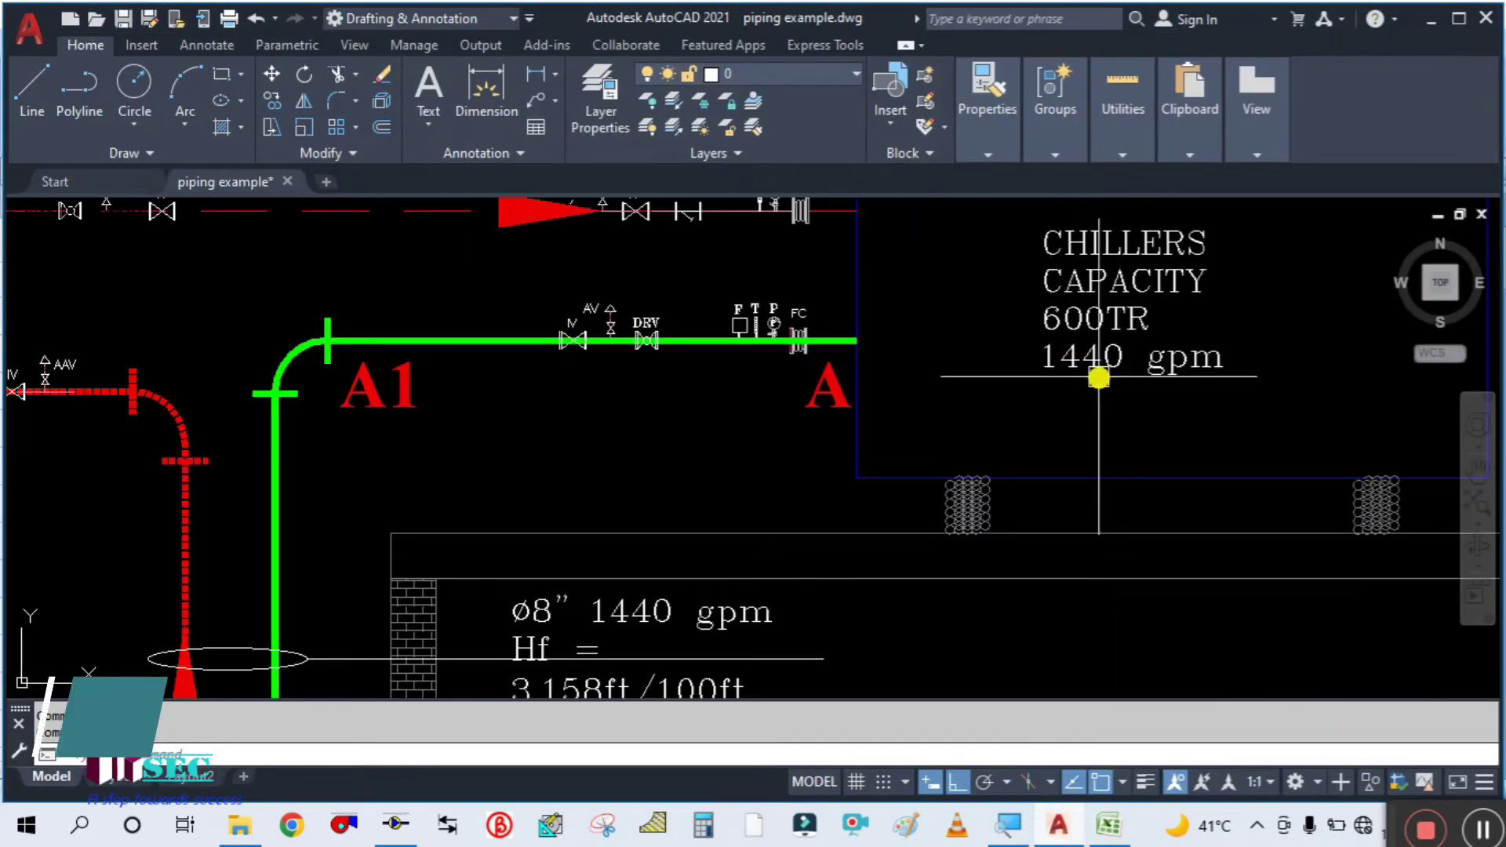
{"action": "scroll", "coordinate": [1092, 396], "scroll_direction": "up", "scroll_amount": 1}
{"action": "left_click_drag", "start_coordinate": [1092, 395], "coordinate": [1093, 445]}
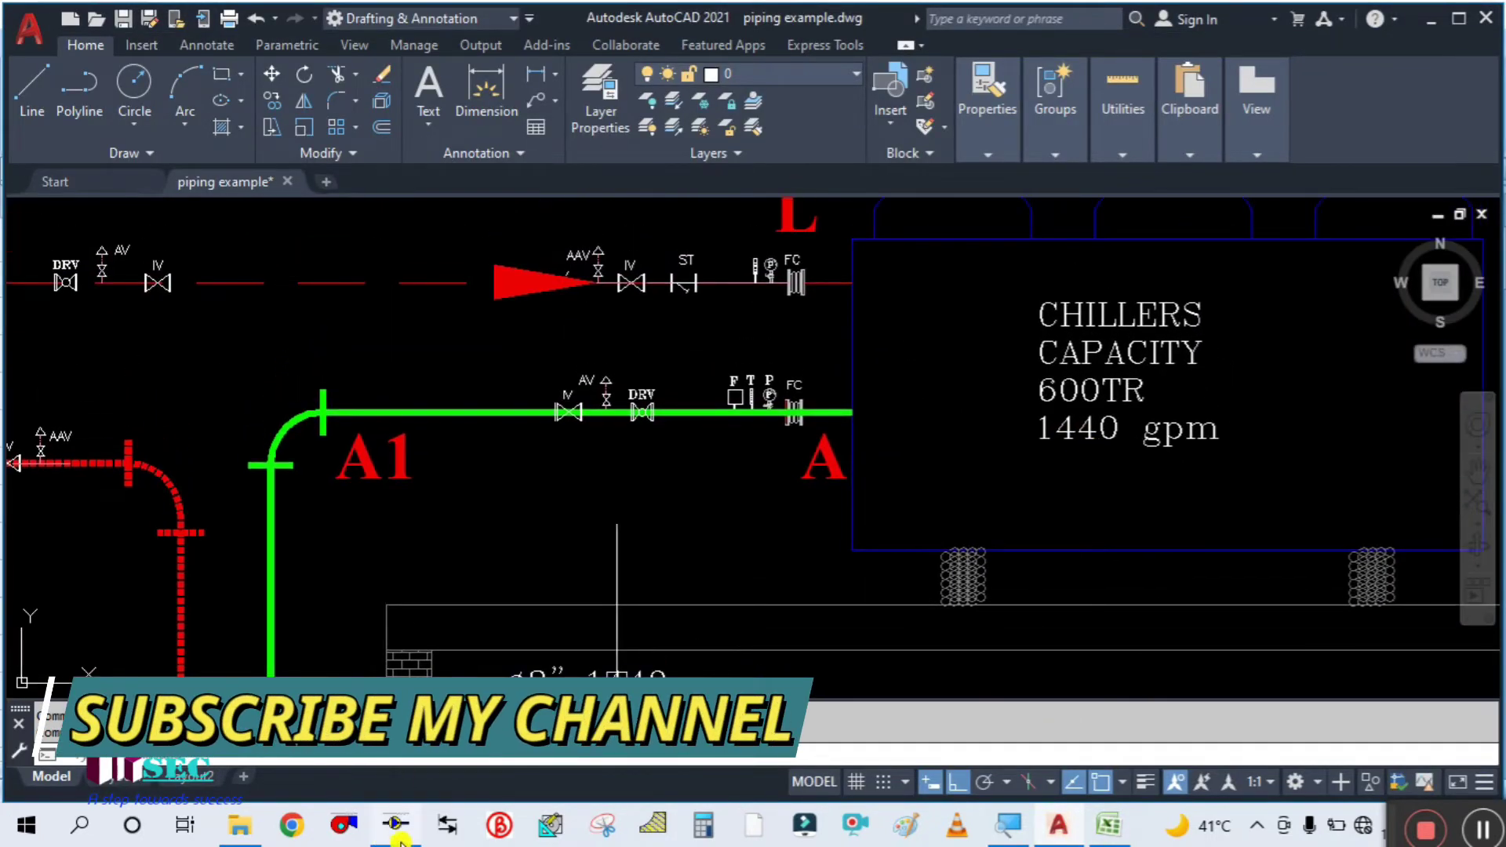
{"action": "left_click", "coordinate": [399, 836]}
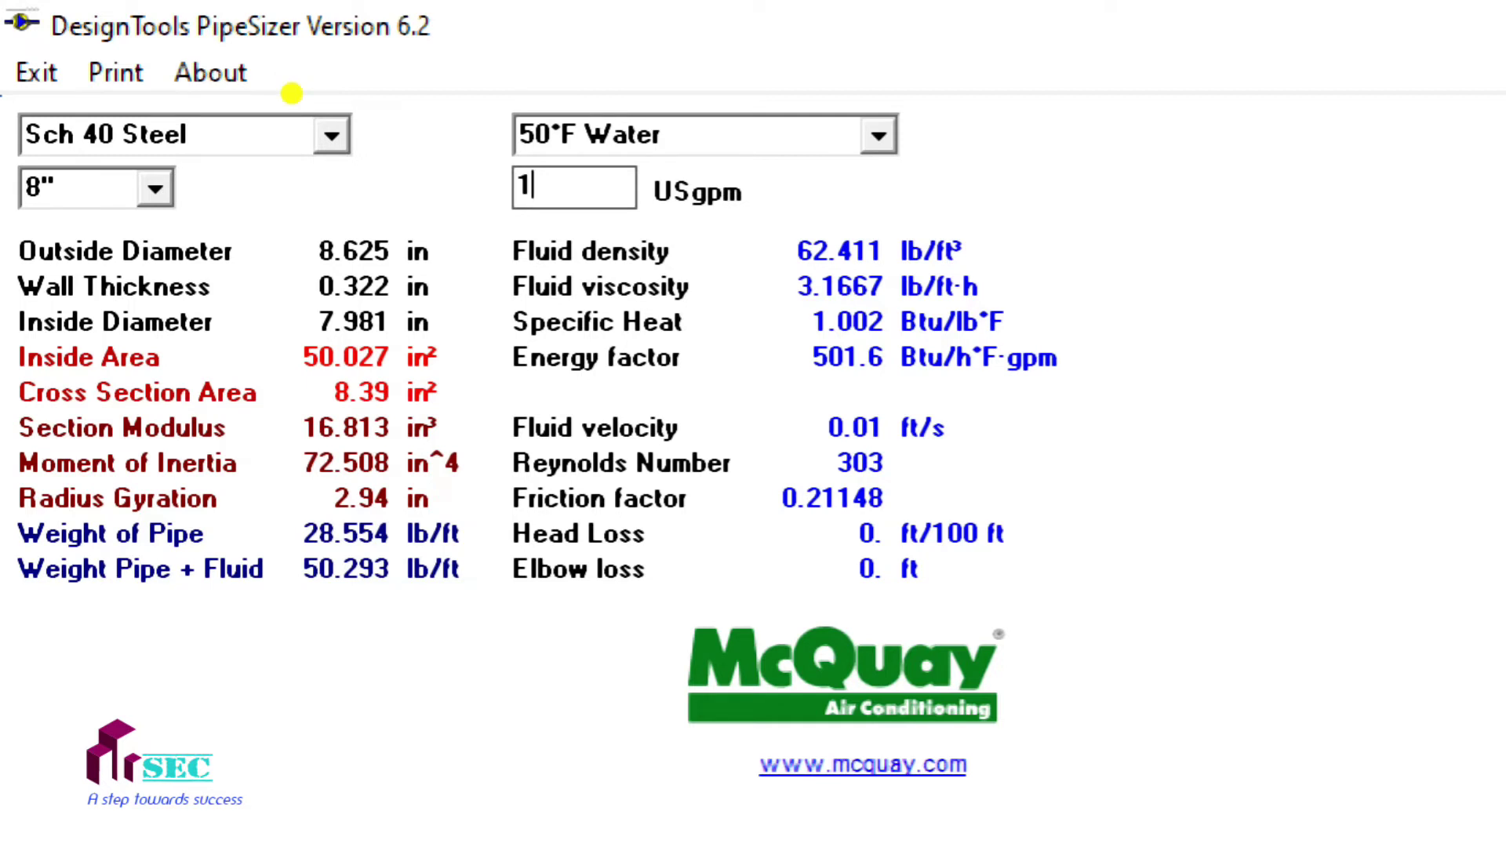
Enter 1440 USgpm on the 8" pipe (9.24 ft/s), then change the size to 2" and clear the flow field
{"action": "type", "text": "440"}
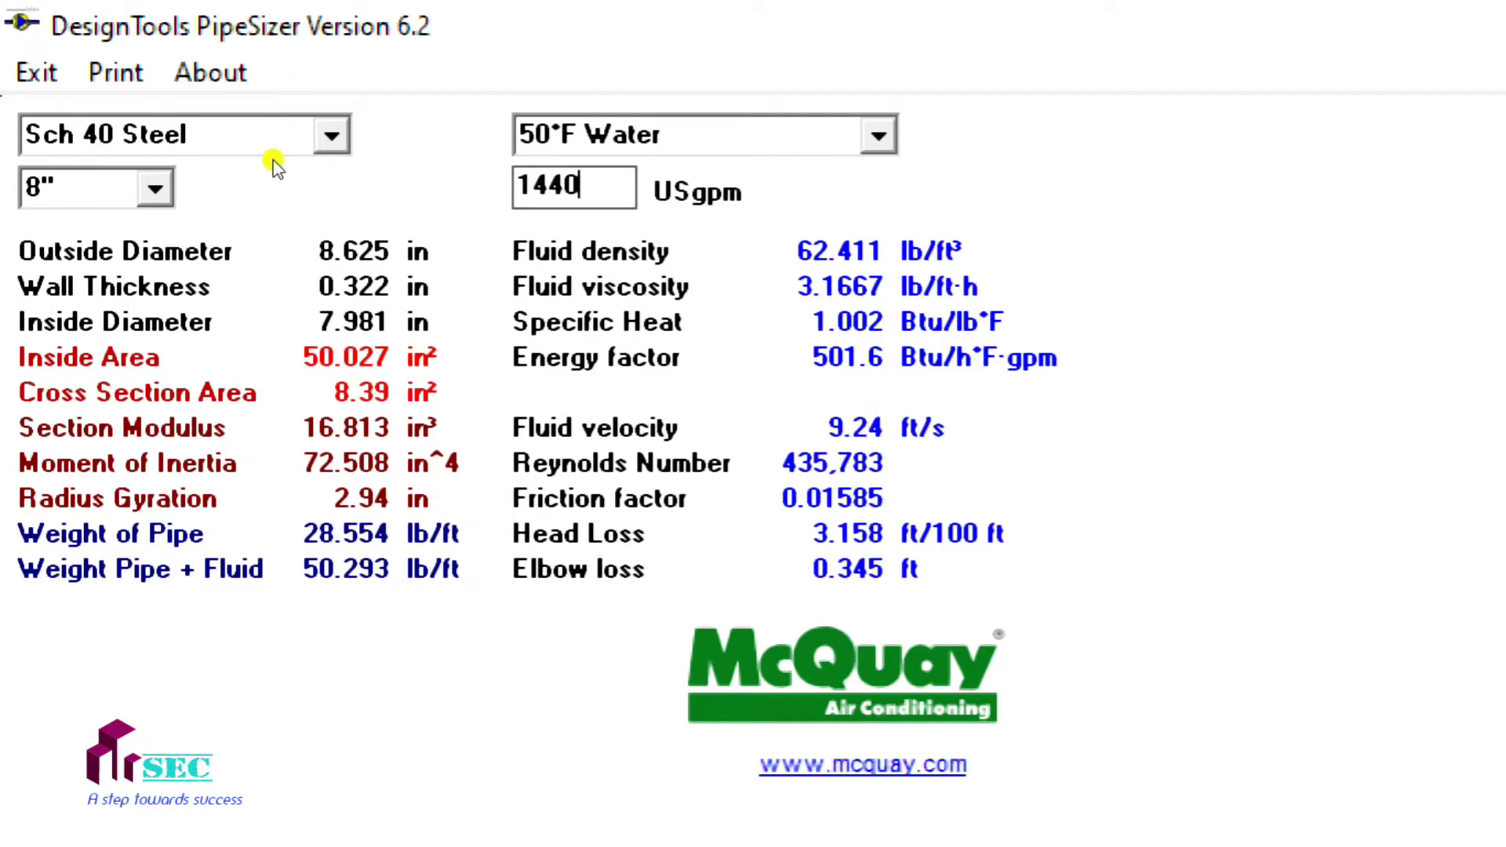
{"action": "left_click", "coordinate": [31, 187]}
{"action": "scroll", "coordinate": [14, 177], "scroll_direction": "up", "scroll_amount": 5}
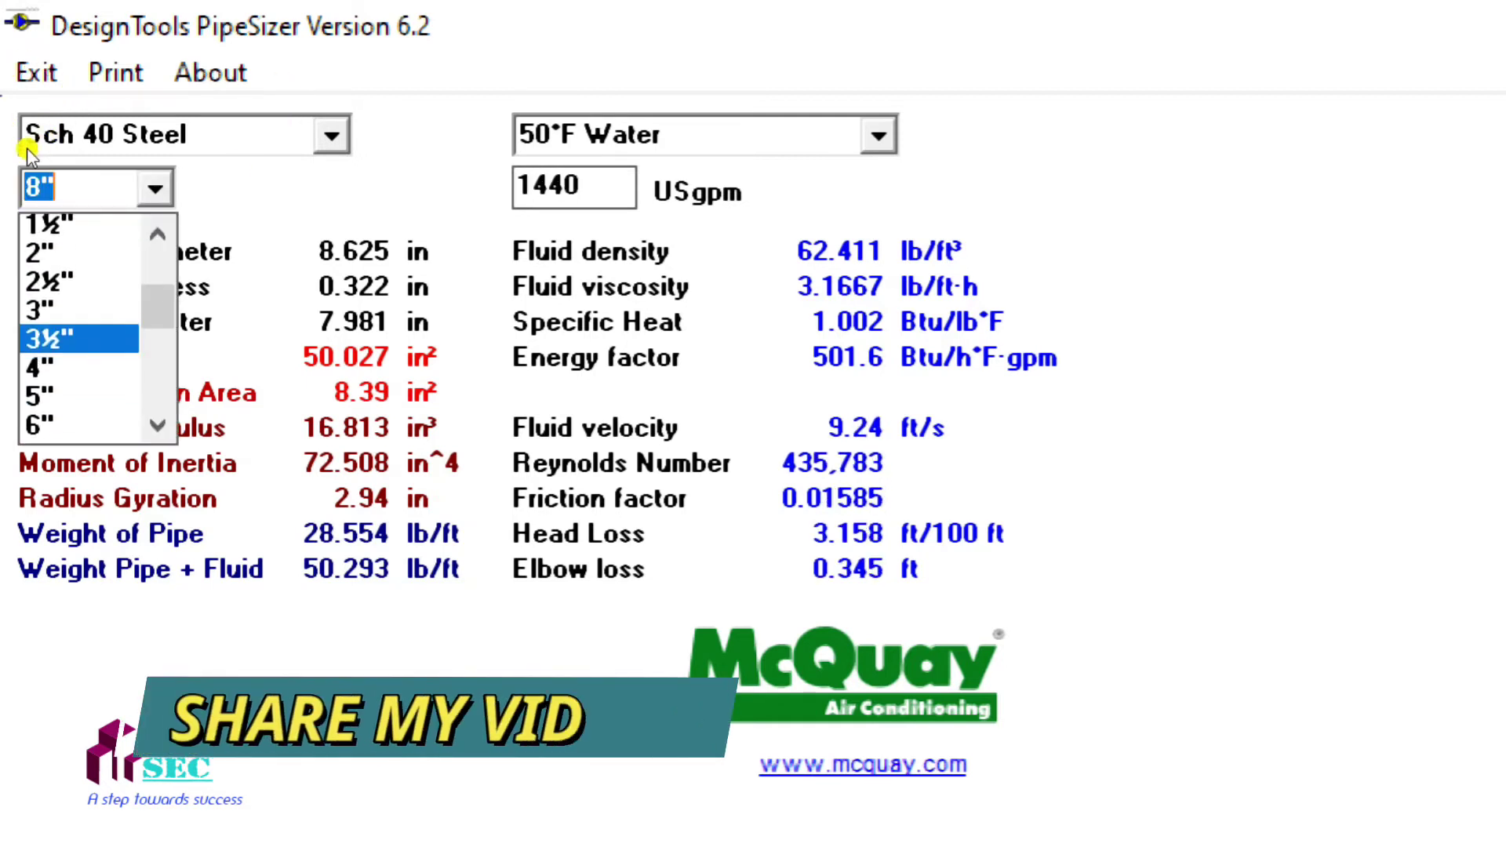
{"action": "scroll", "coordinate": [14, 177], "scroll_direction": "down", "scroll_amount": 1}
{"action": "scroll", "coordinate": [15, 177], "scroll_direction": "down", "scroll_amount": 4}
{"action": "scroll", "coordinate": [16, 180], "scroll_direction": "up", "scroll_amount": 3}
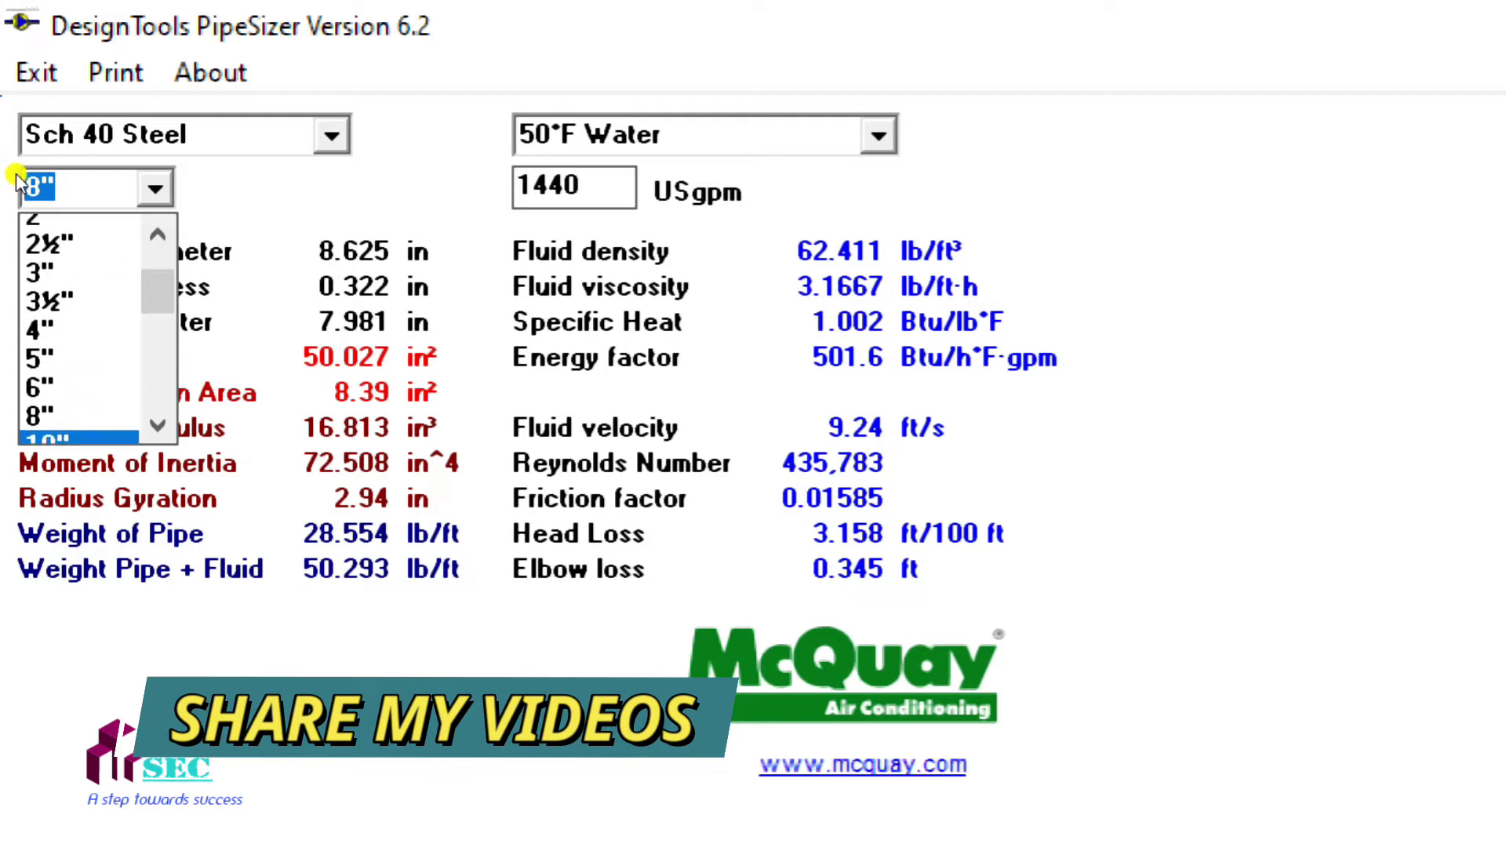
{"action": "scroll", "coordinate": [21, 189], "scroll_direction": "down", "scroll_amount": 1}
{"action": "left_click", "coordinate": [20, 188]}
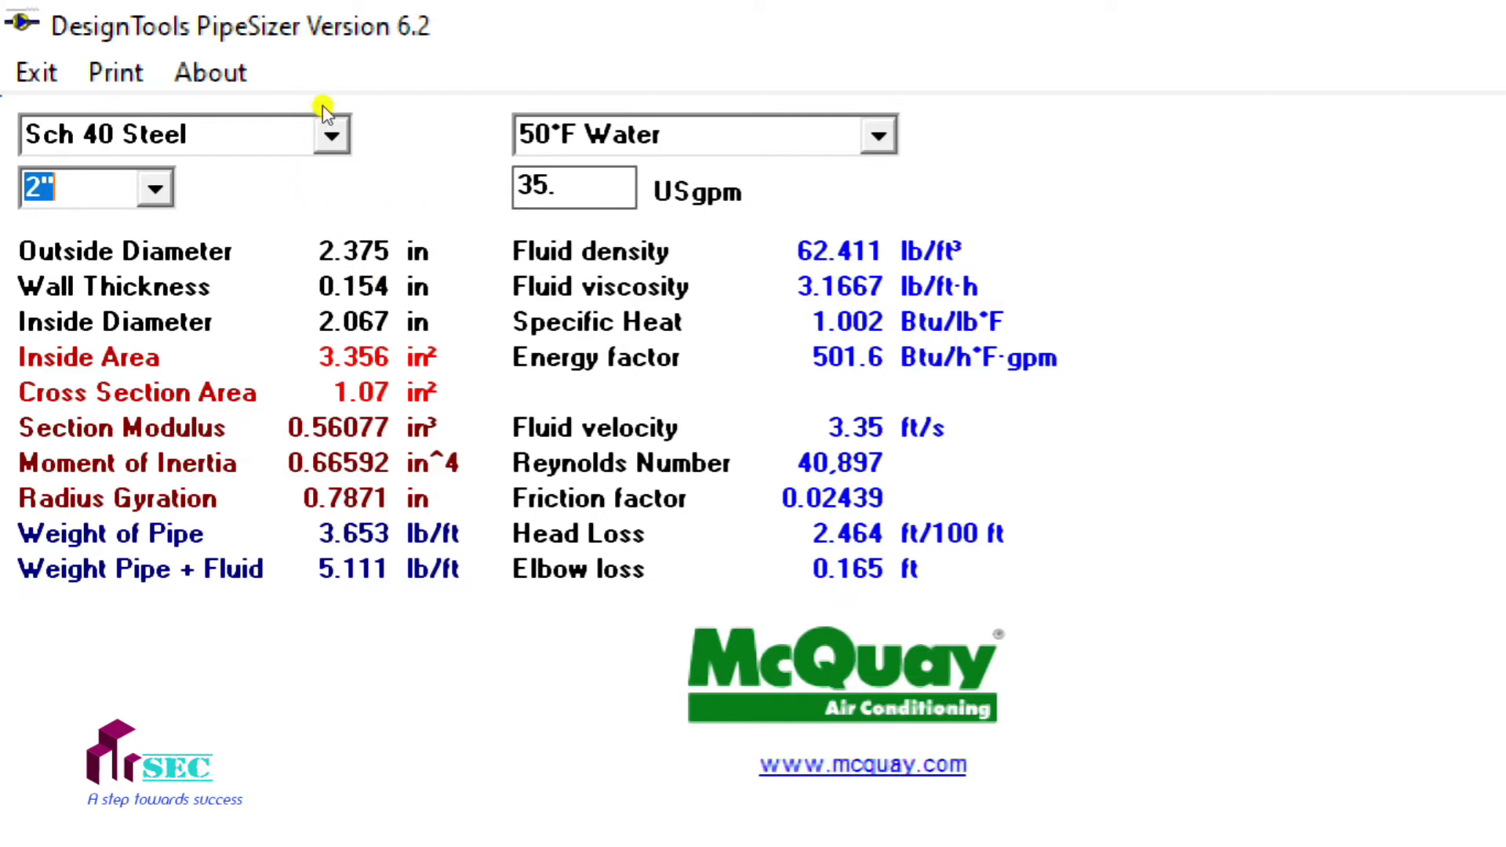
{"action": "key", "text": "Tab"}
{"action": "key", "text": "Delete"}
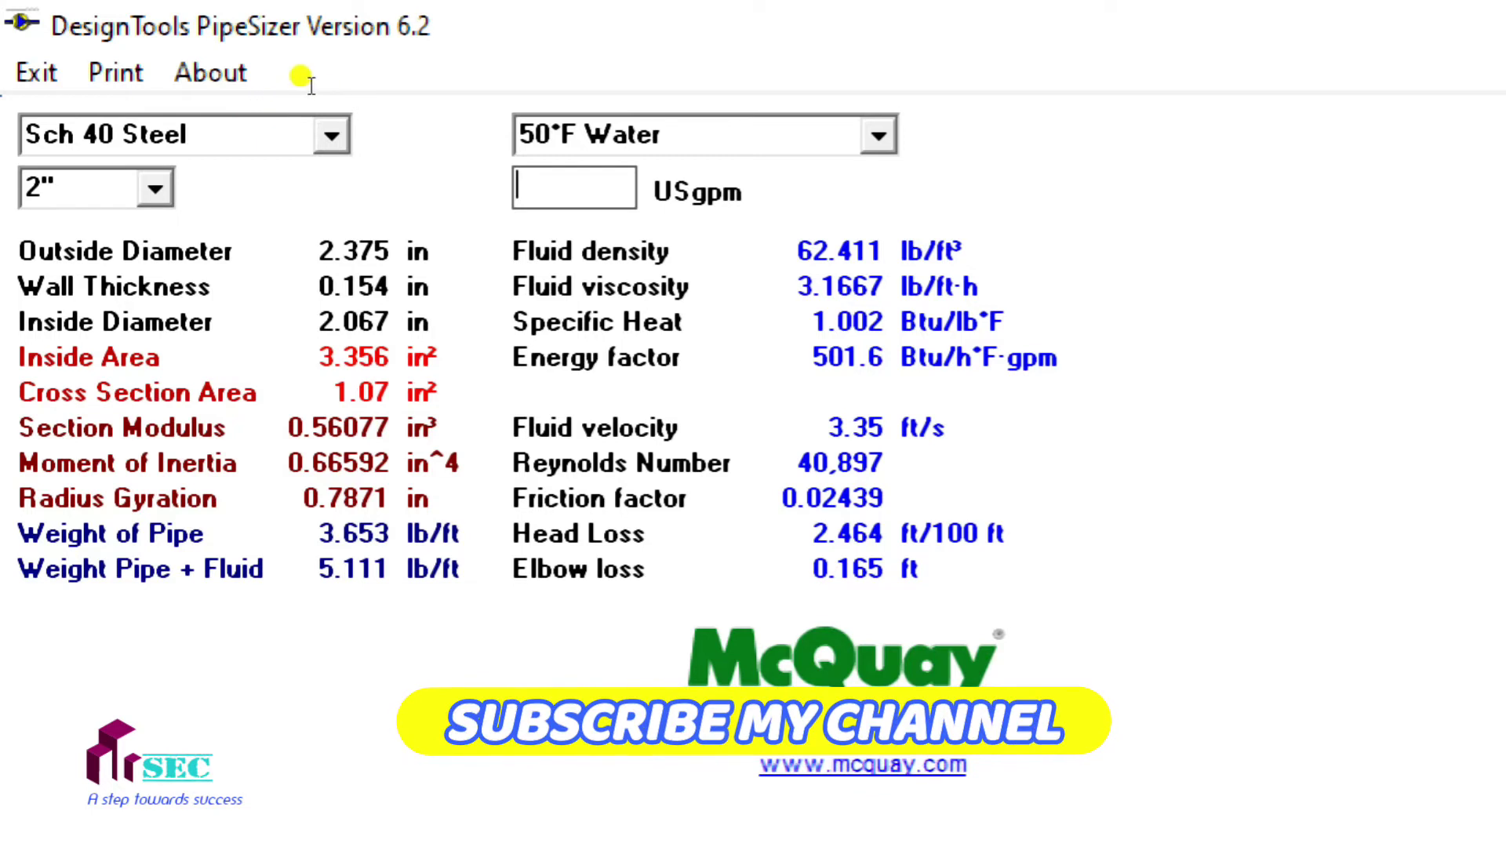
Enter 1440 USgpm on the 2" pipe, then change the pipe size to 3"
{"action": "type", "text": "1440"}
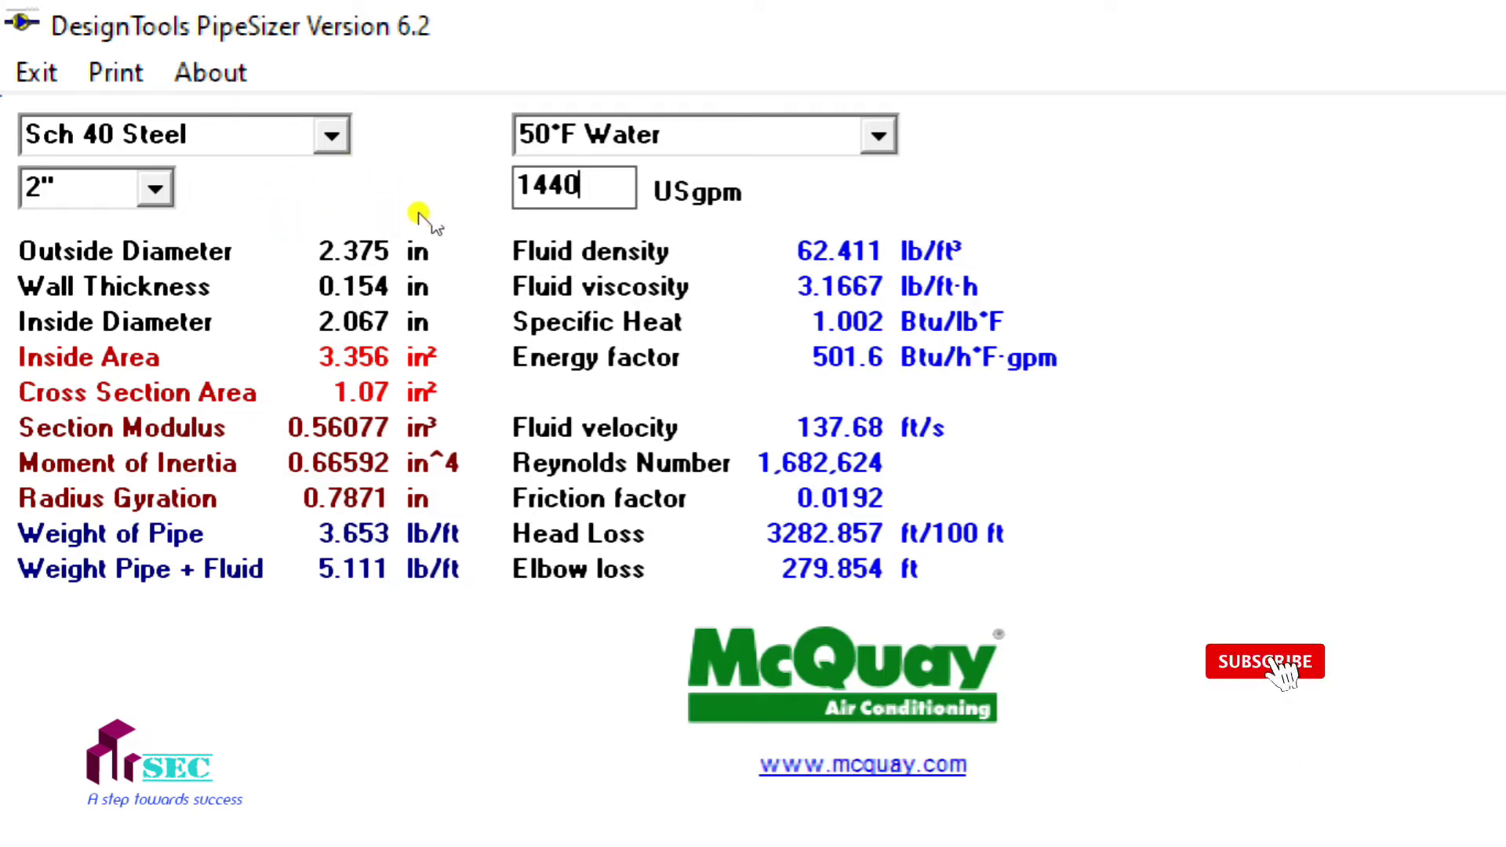
{"action": "key", "text": "Tab"}
{"action": "key", "text": "F4"}
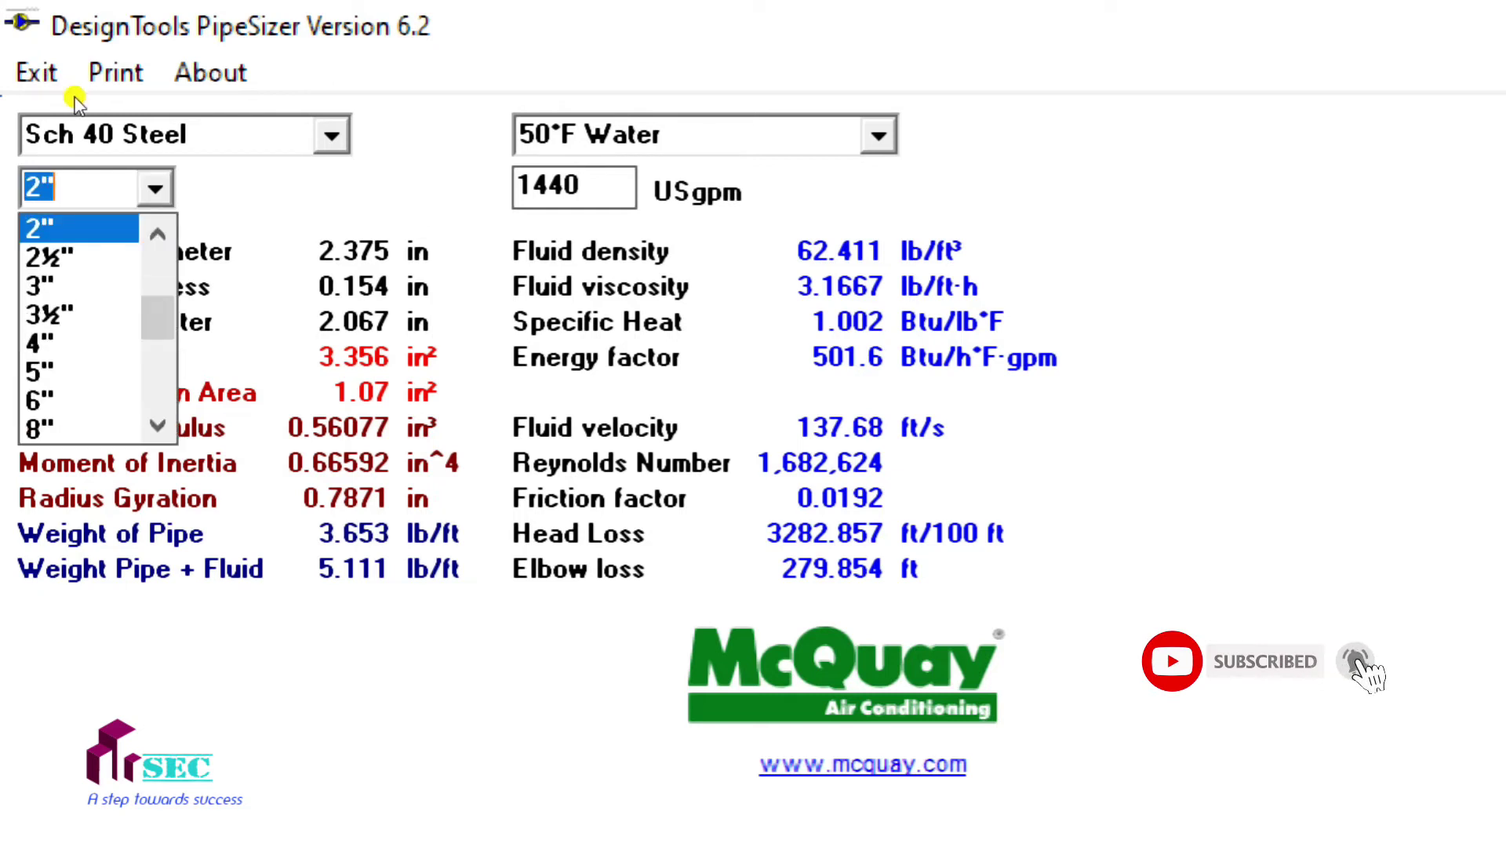
{"action": "key", "text": "3"}
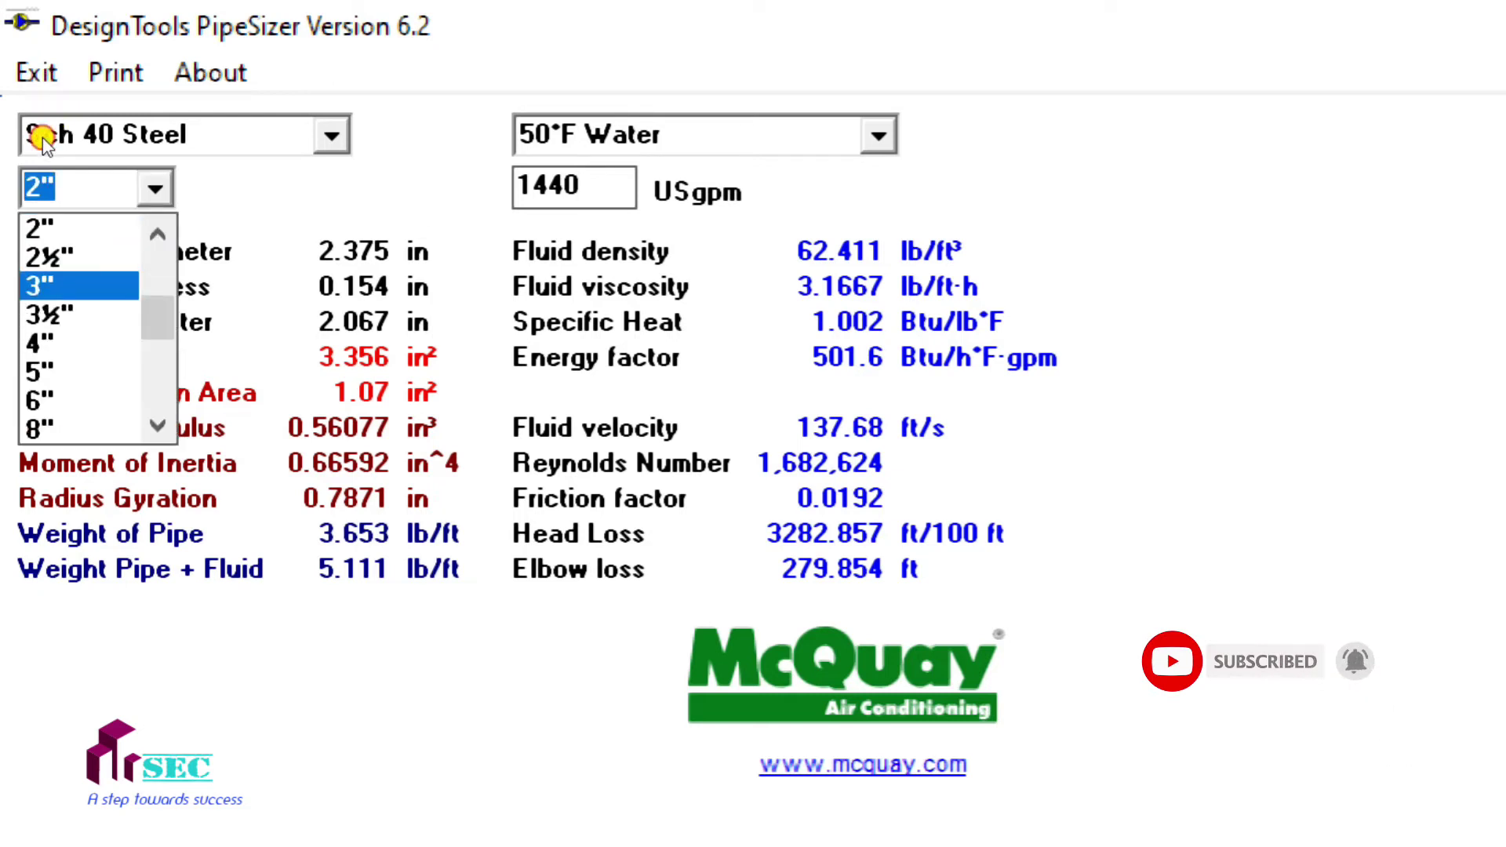
{"action": "key", "text": "Return"}
Re-enter 1440 USgpm for the 3" pipe, giving 62.49 ft/s and 420.587 ft/100 ft head loss
{"action": "key", "text": "Tab"}
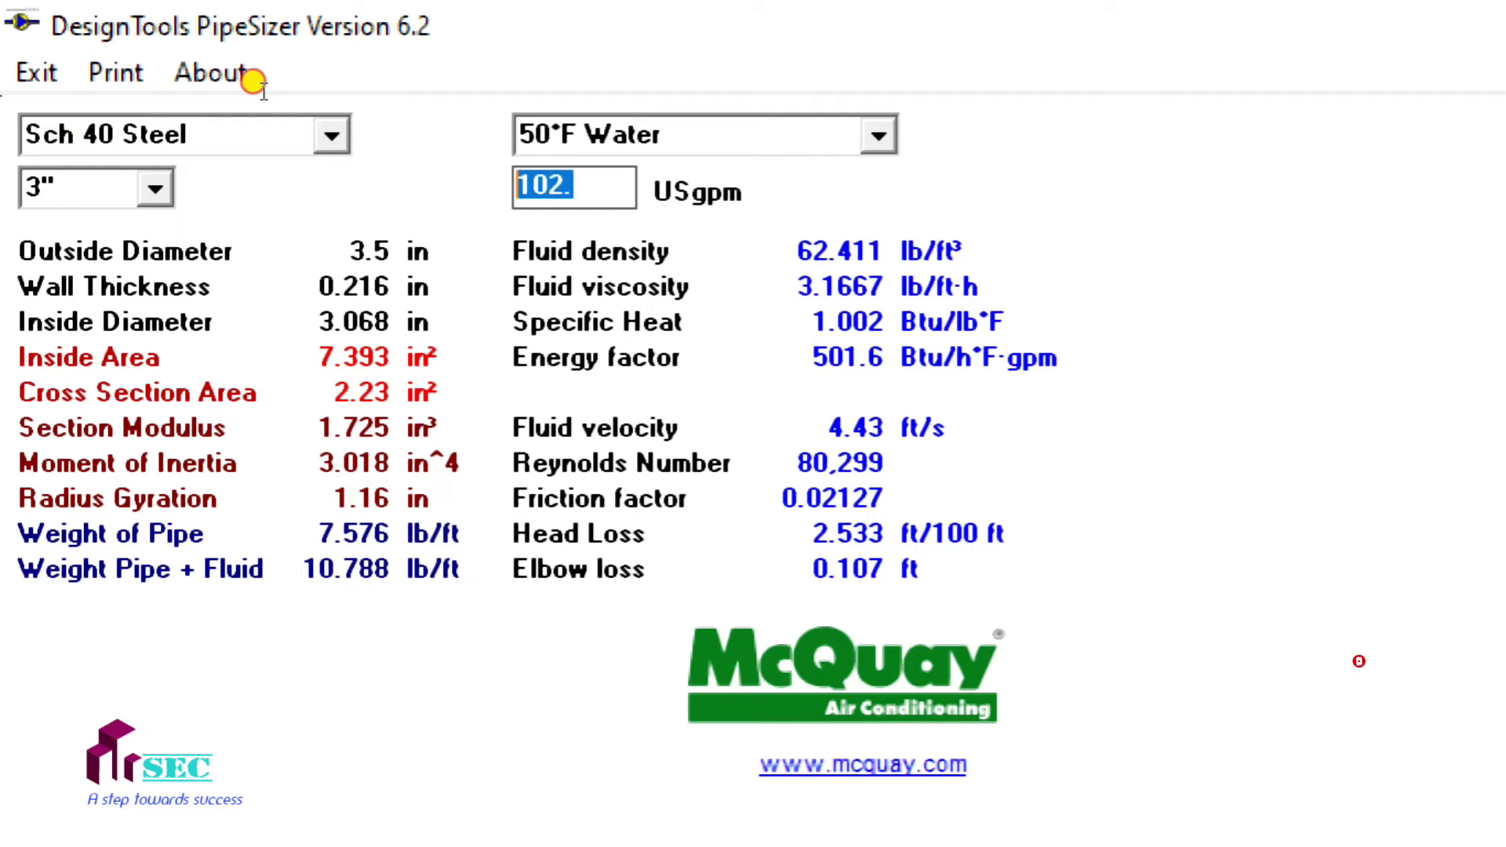
{"action": "key", "text": "BackSpace"}
{"action": "type", "text": "1440"}
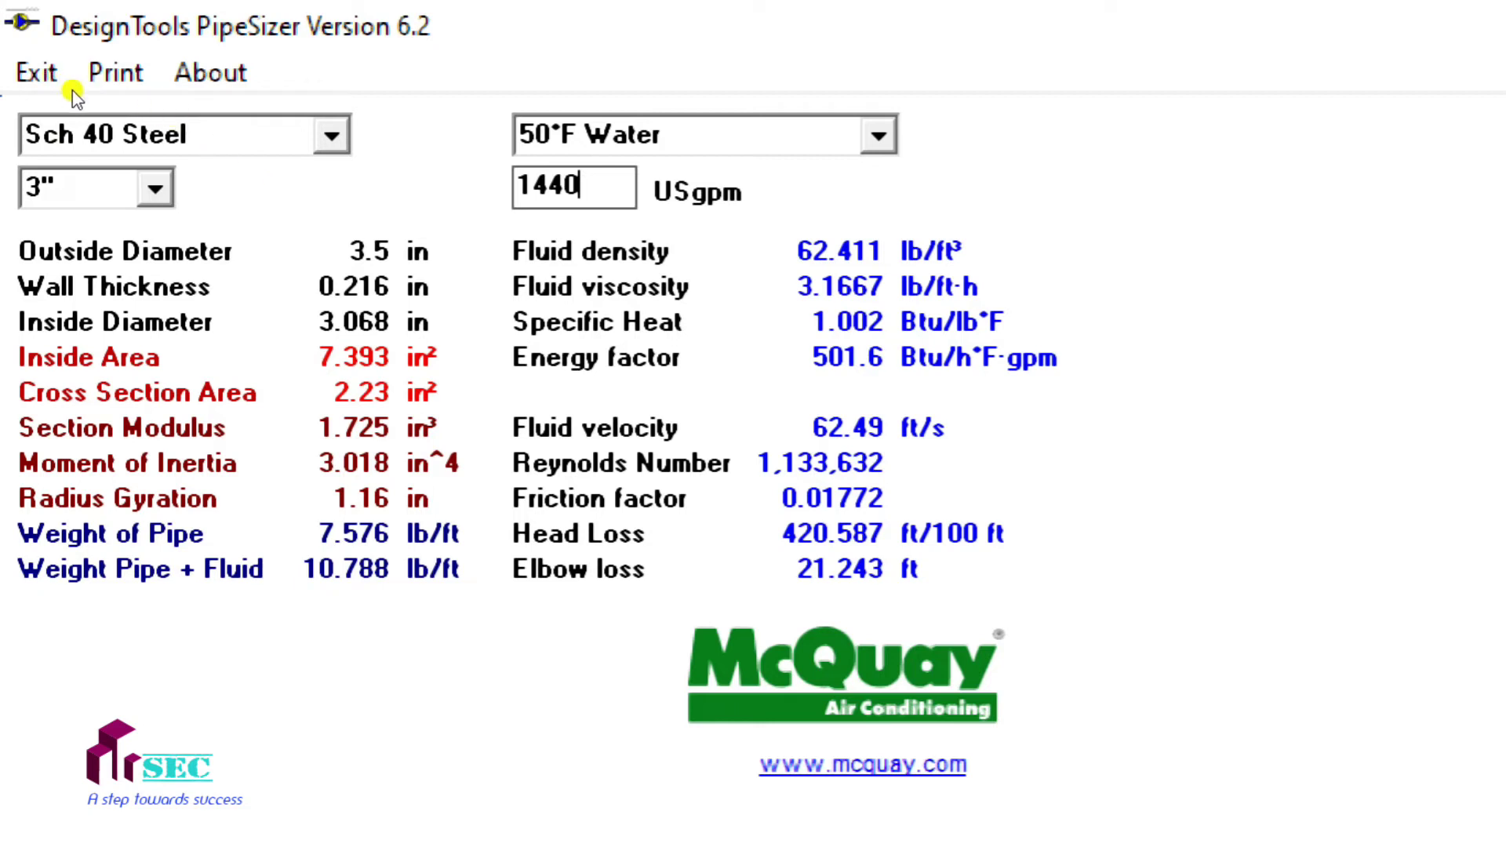
{"action": "key", "text": "Tab"}
Change the pipe size to 4" and re-enter 1440 USgpm
{"action": "key", "text": "alt+Down"}
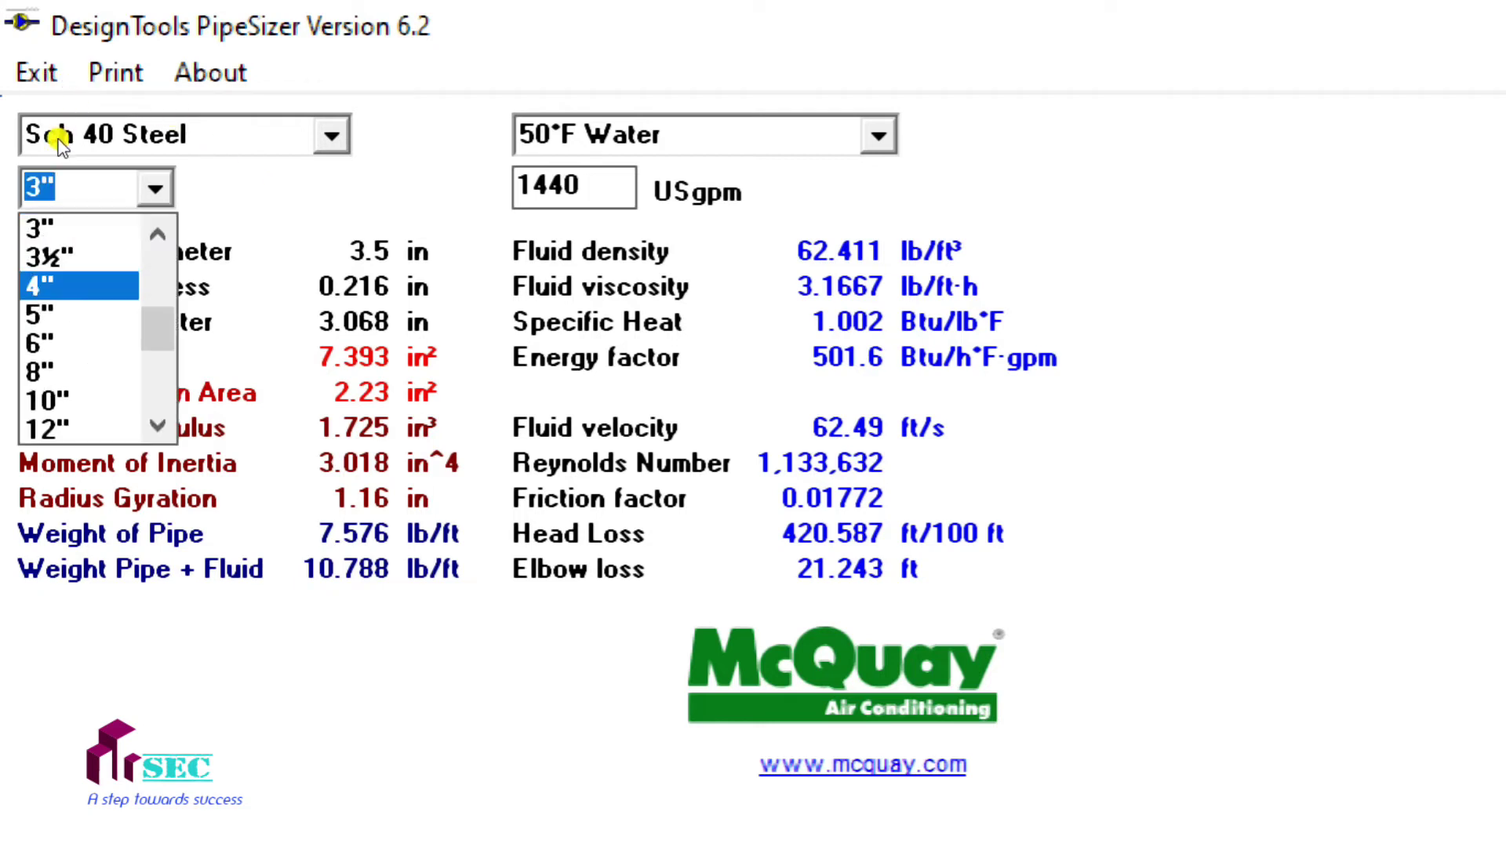
{"action": "key", "text": "Return"}
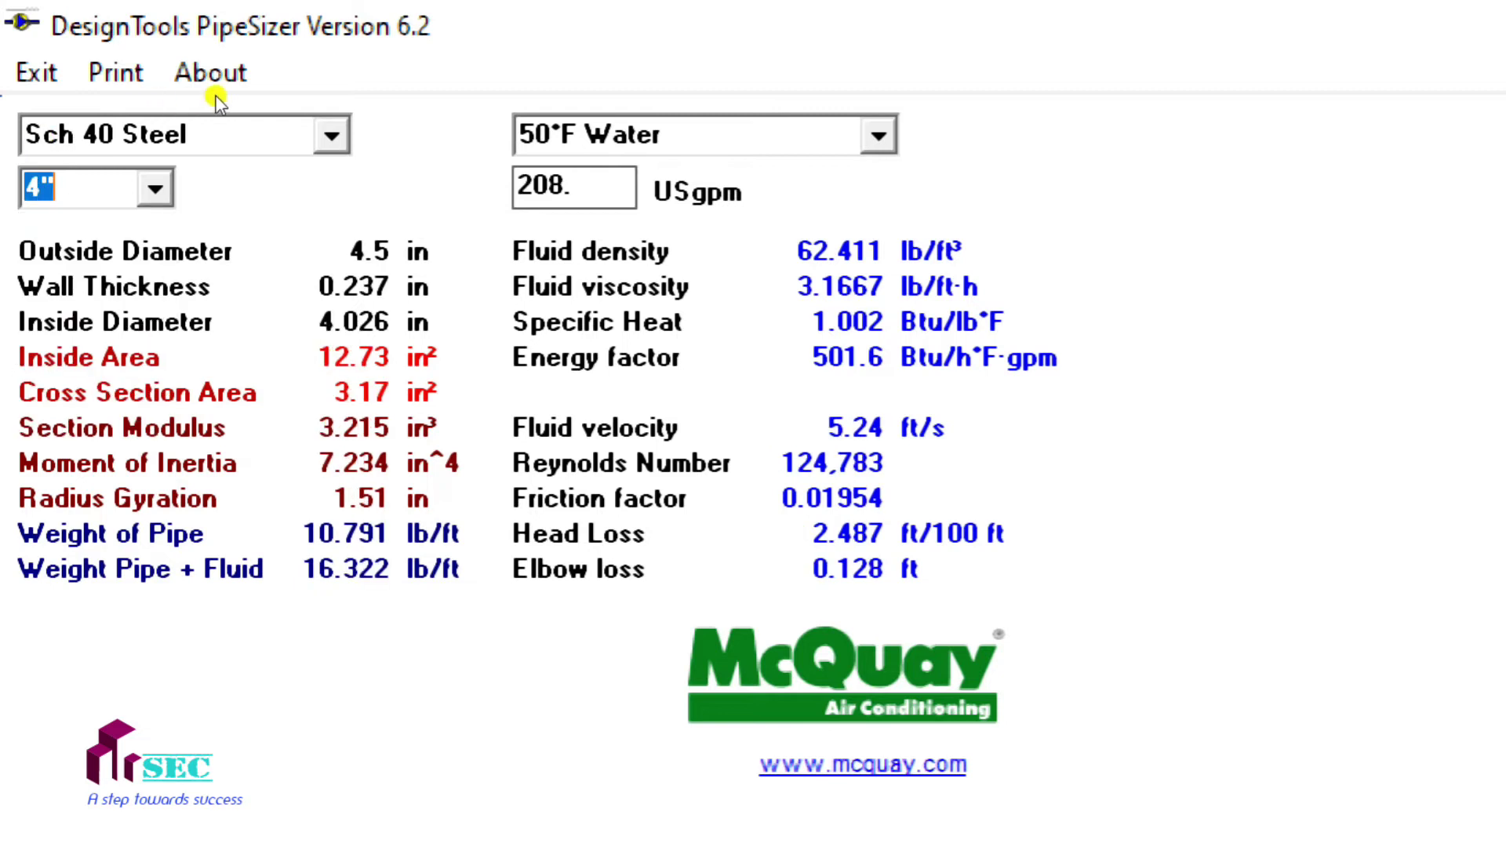
{"action": "key", "text": "Tab"}
{"action": "key", "text": "BackSpace"}
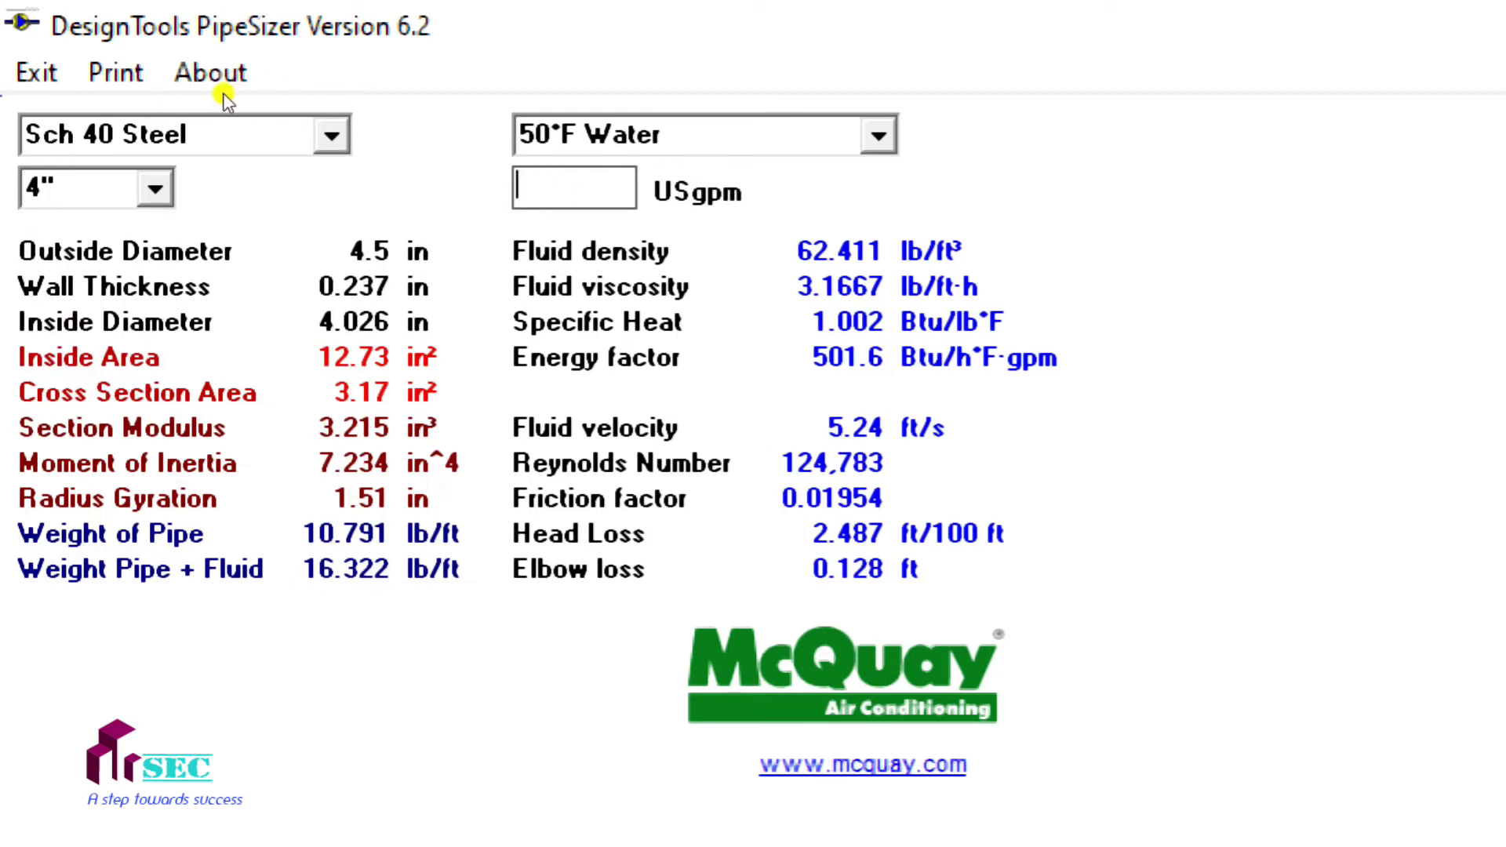
{"action": "type", "text": "1440"}
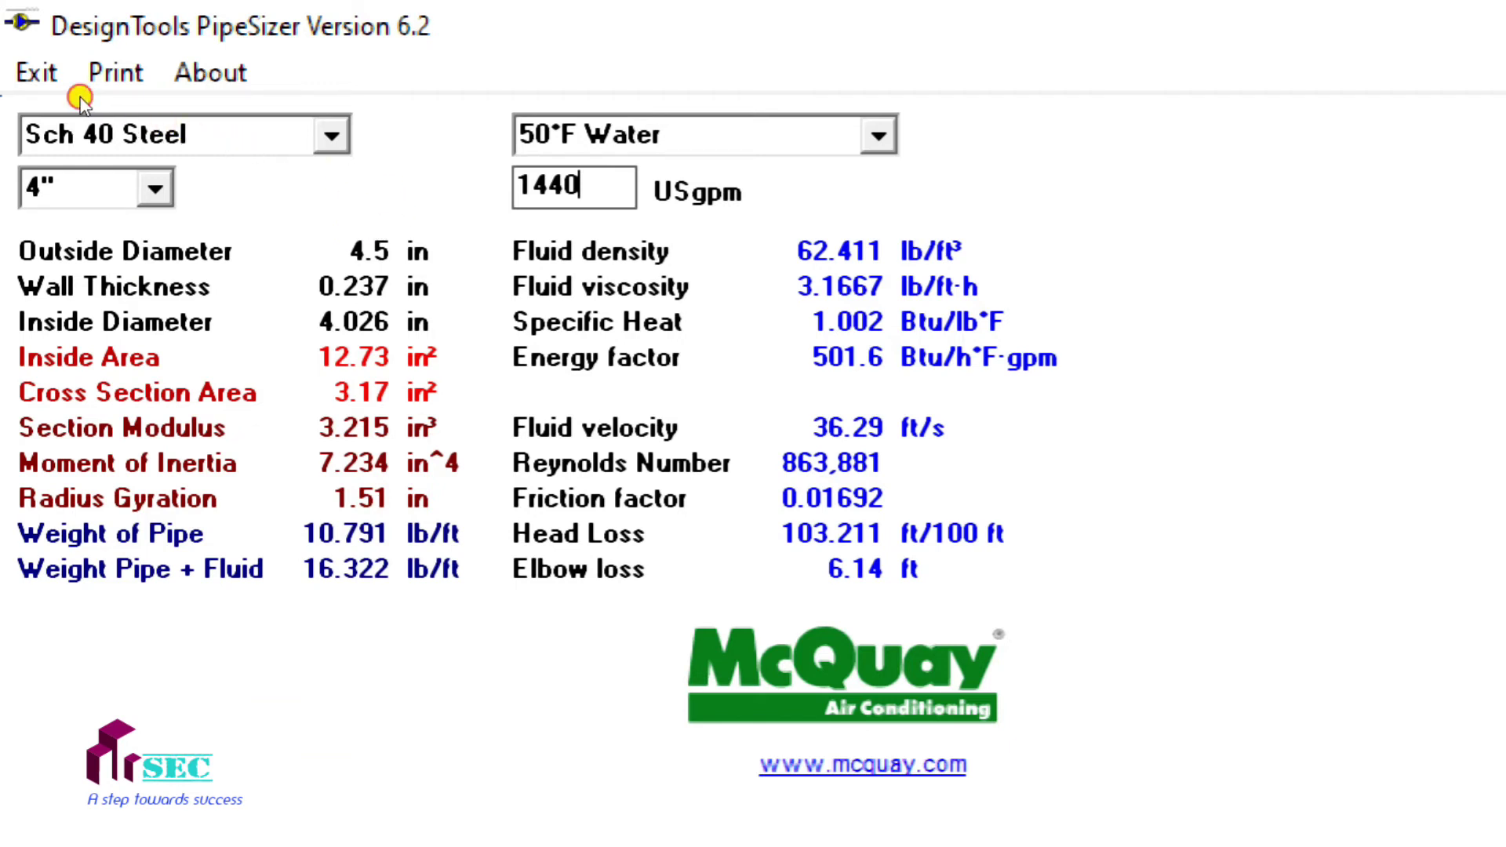
Change the pipe size to 6" and begin re-entering the 1440 USgpm flow
{"action": "key", "text": "shift+Tab"}
{"action": "key", "text": "alt+Down"}
{"action": "key", "text": "Down"}
{"action": "key", "text": "Down"}
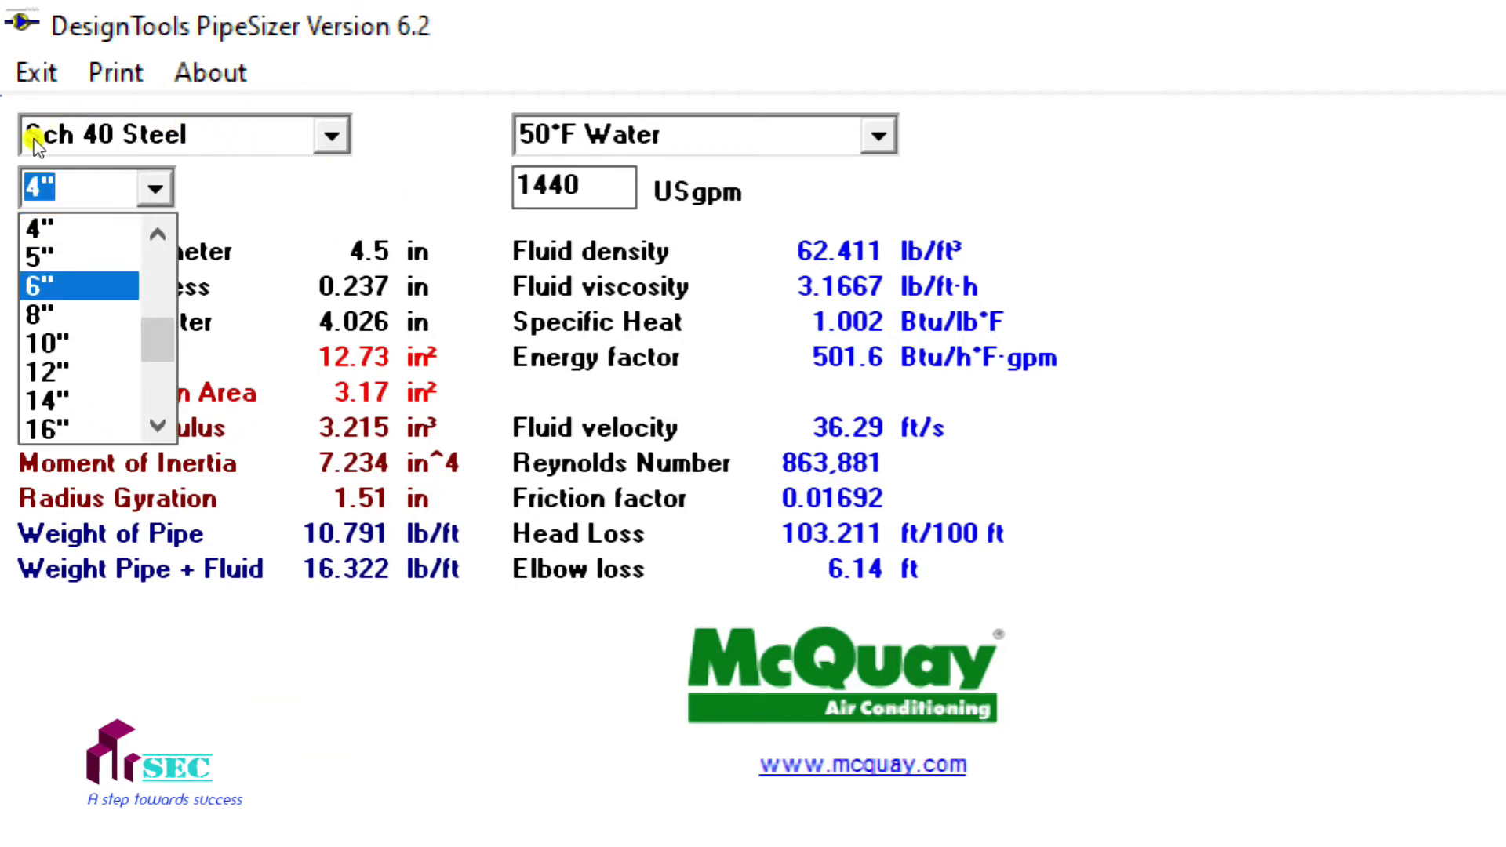
{"action": "key", "text": "Return"}
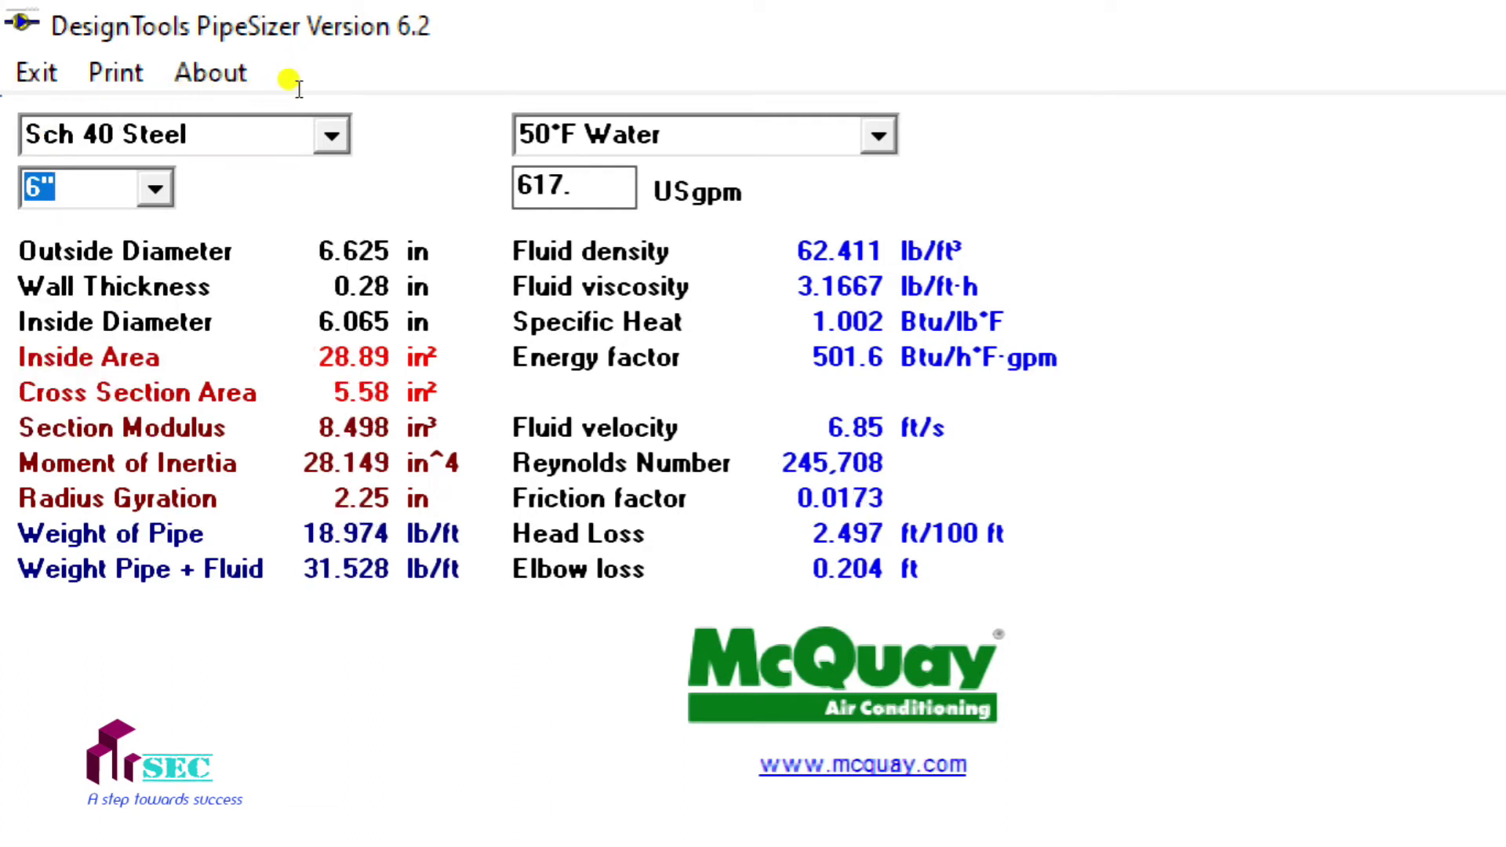
{"action": "key", "text": "Tab"}
{"action": "key", "text": "BackSpace"}
{"action": "type", "text": "1"}
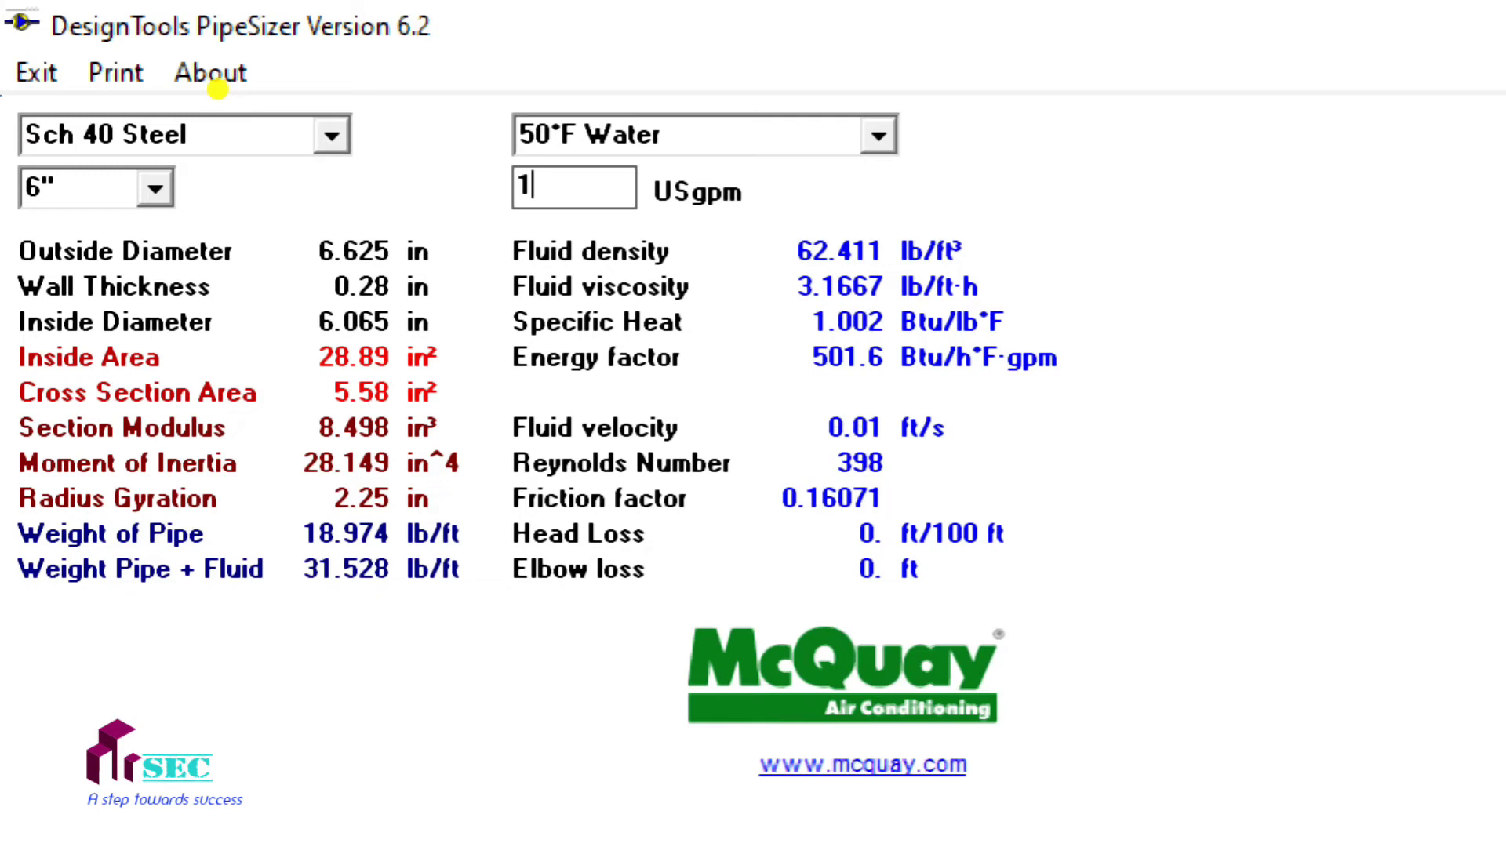
{"action": "type", "text": "440"}
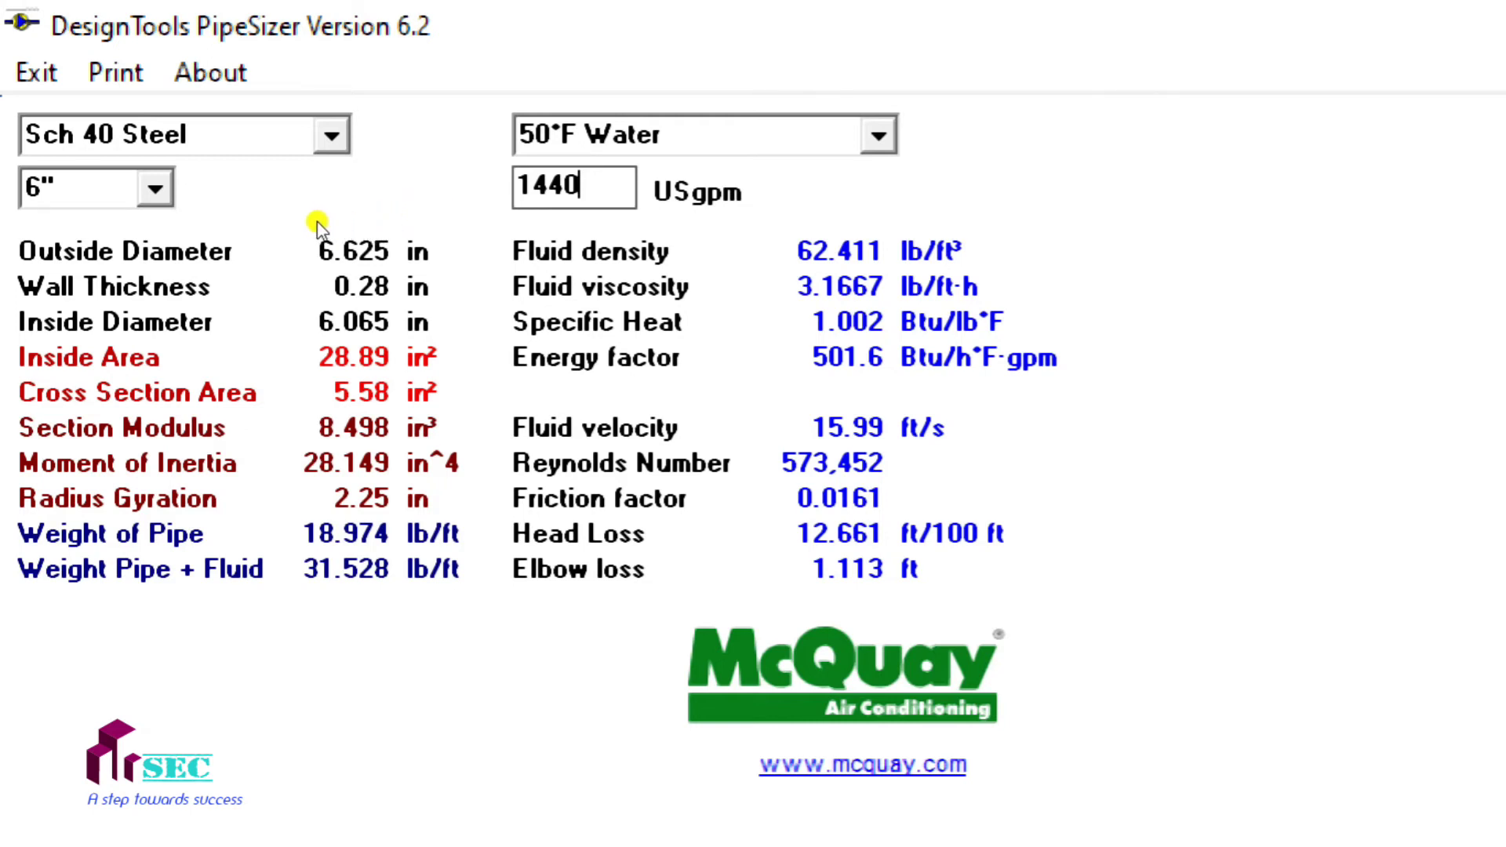
Set the pipe to 8" at 1440 USgpm, reading 9.24 ft/s, then switch back to the Excel guidelines
{"action": "key", "text": "alt+Down"}
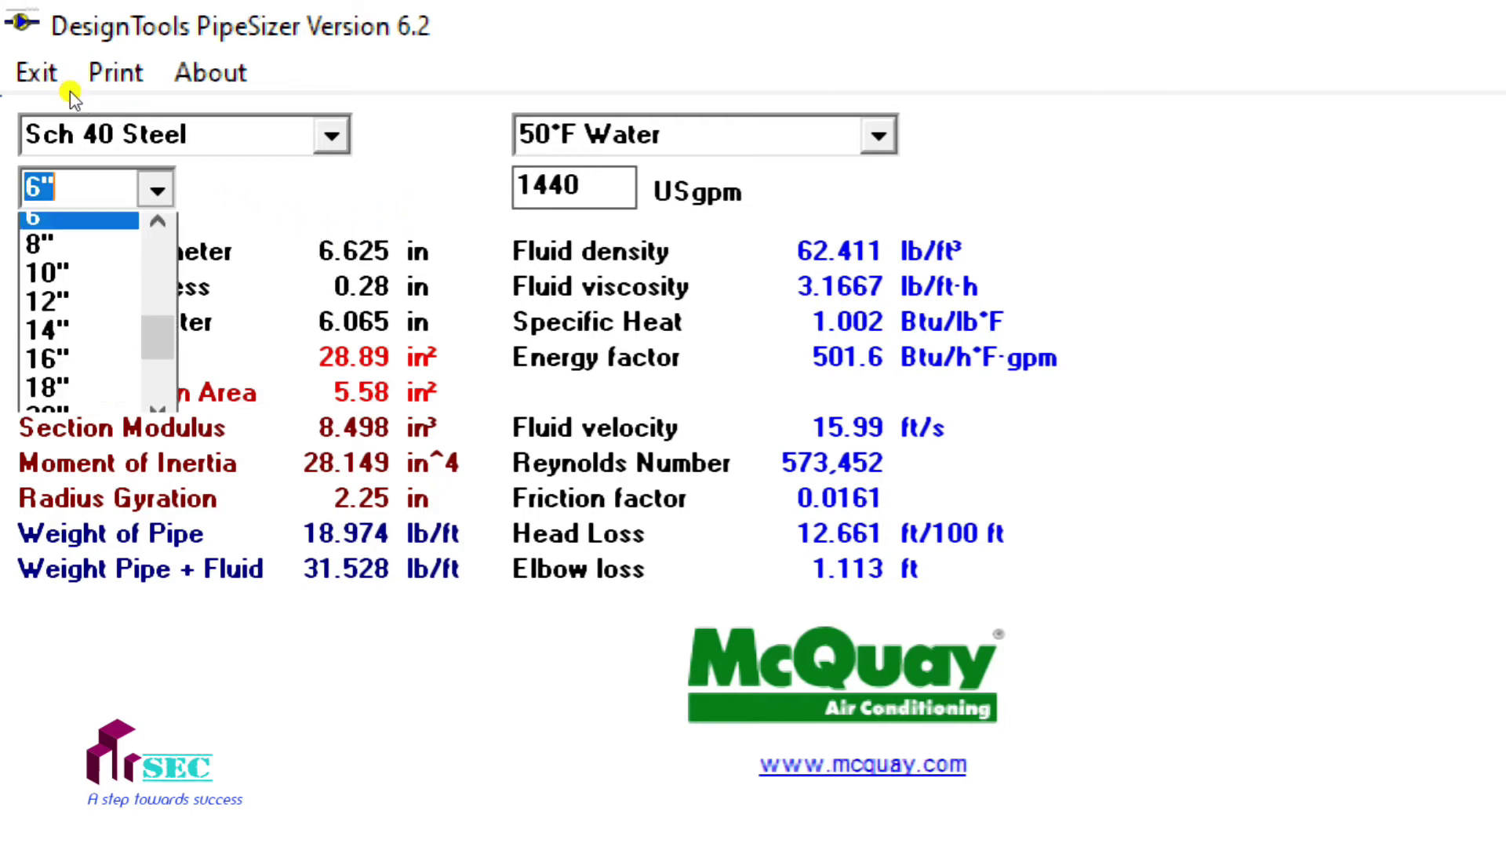
{"action": "key", "text": "Down"}
{"action": "key", "text": "Down"}
{"action": "key", "text": "Up"}
{"action": "key", "text": "Return"}
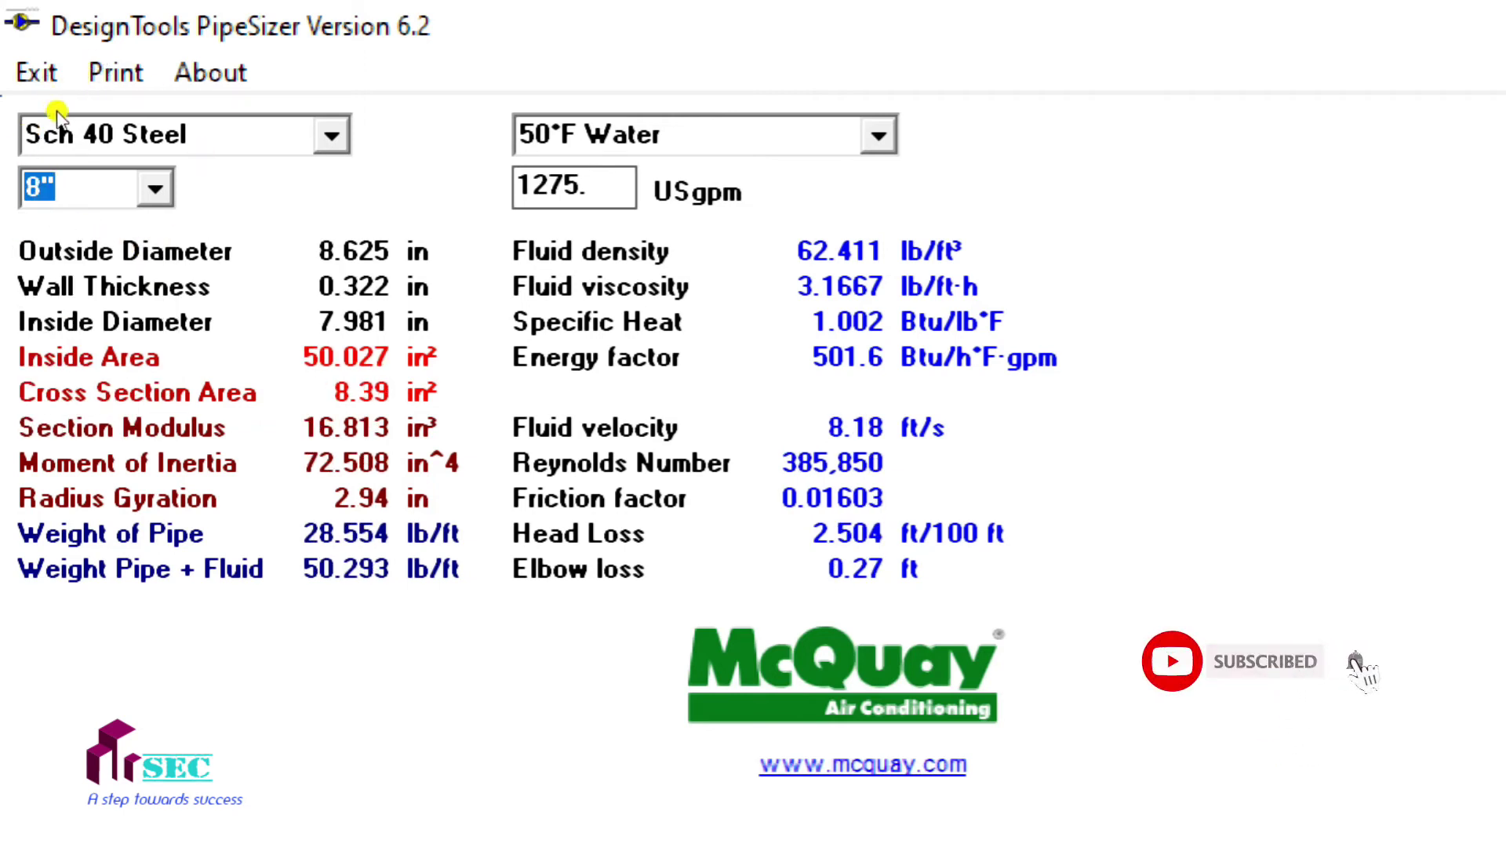
{"action": "key", "text": "Tab"}
{"action": "key", "text": "BackSpace"}
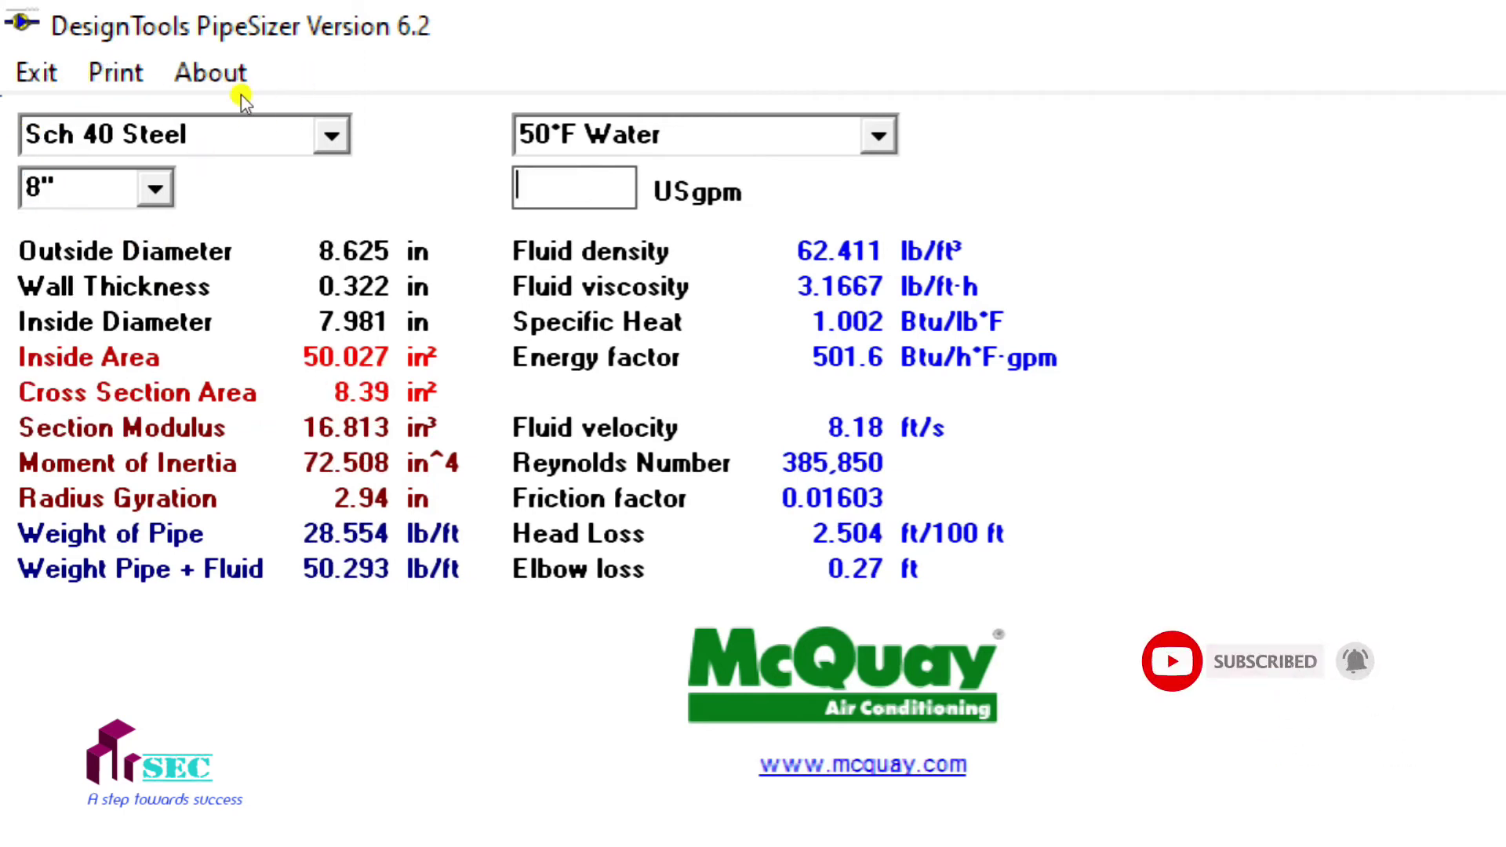
{"action": "type", "text": "1440"}
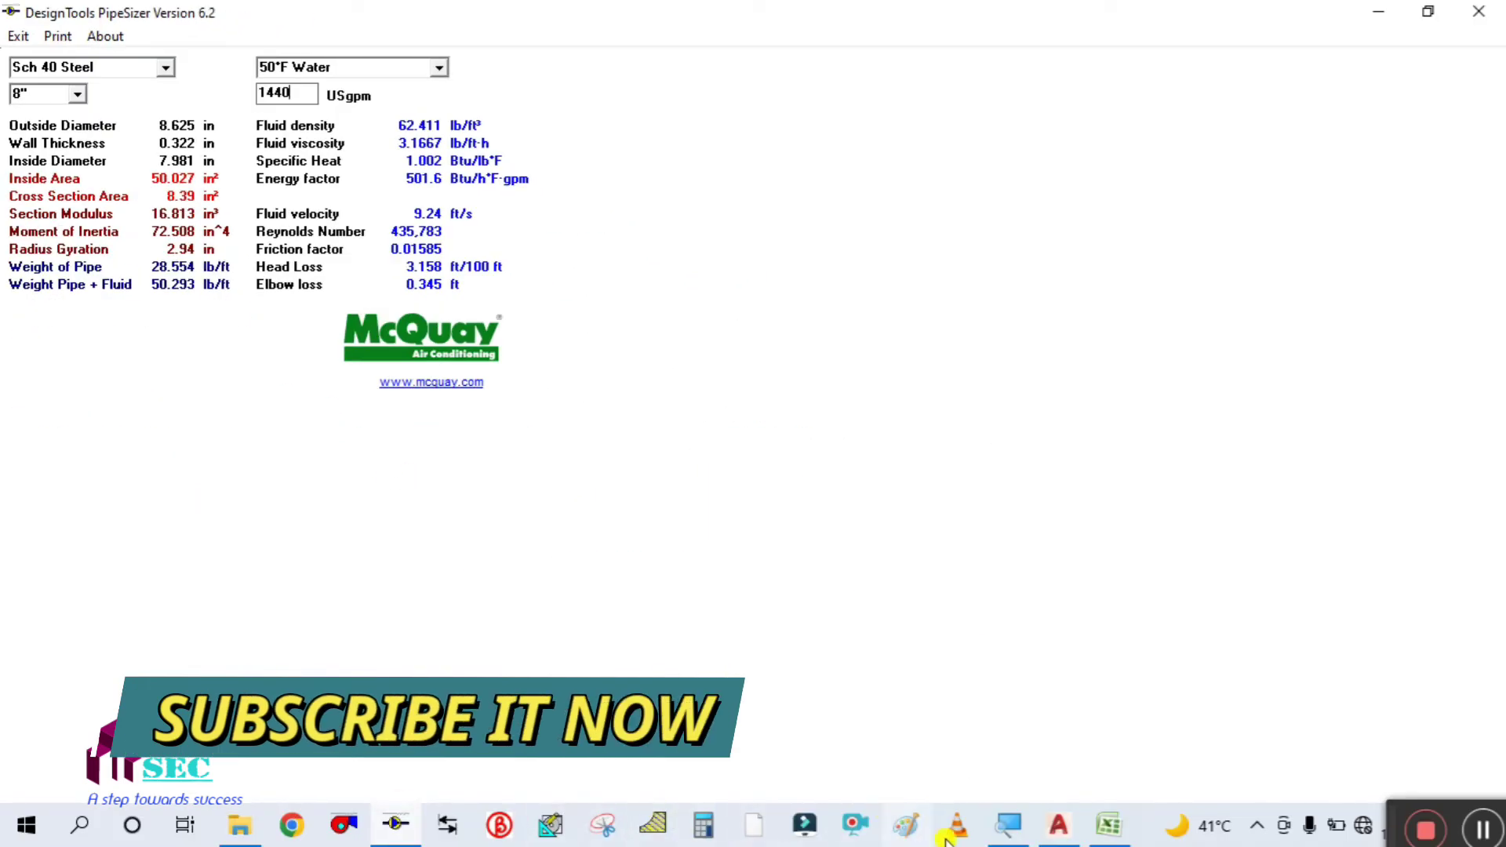
{"action": "left_click", "coordinate": [1108, 825]}
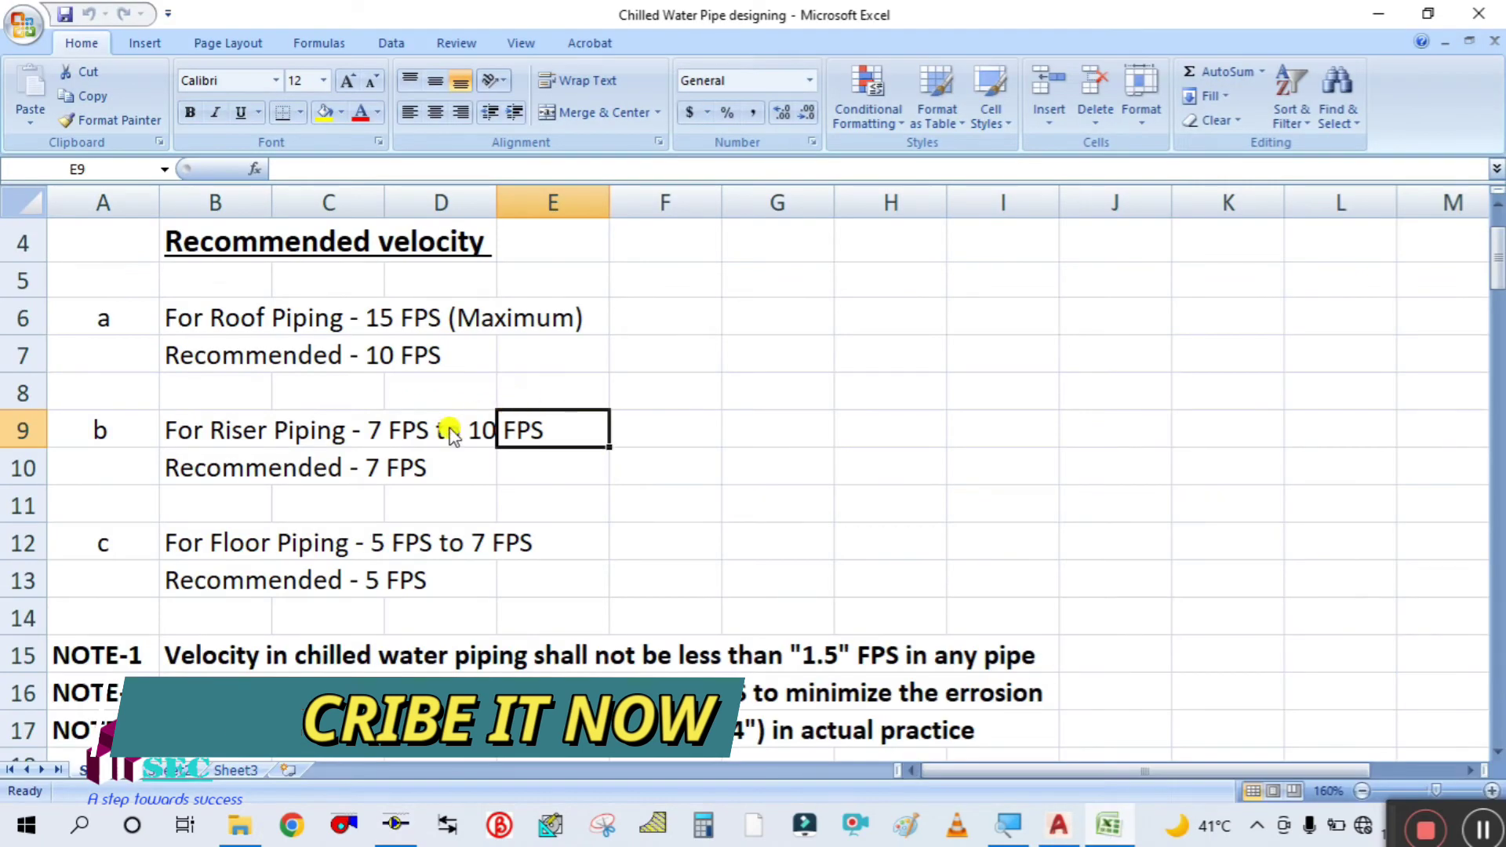
Compare Excel's roof piping velocity guideline (15 FPS max, 10 FPS recommended) with PipeSizer's 9.24 ft/s result
{"action": "left_click", "coordinate": [236, 354]}
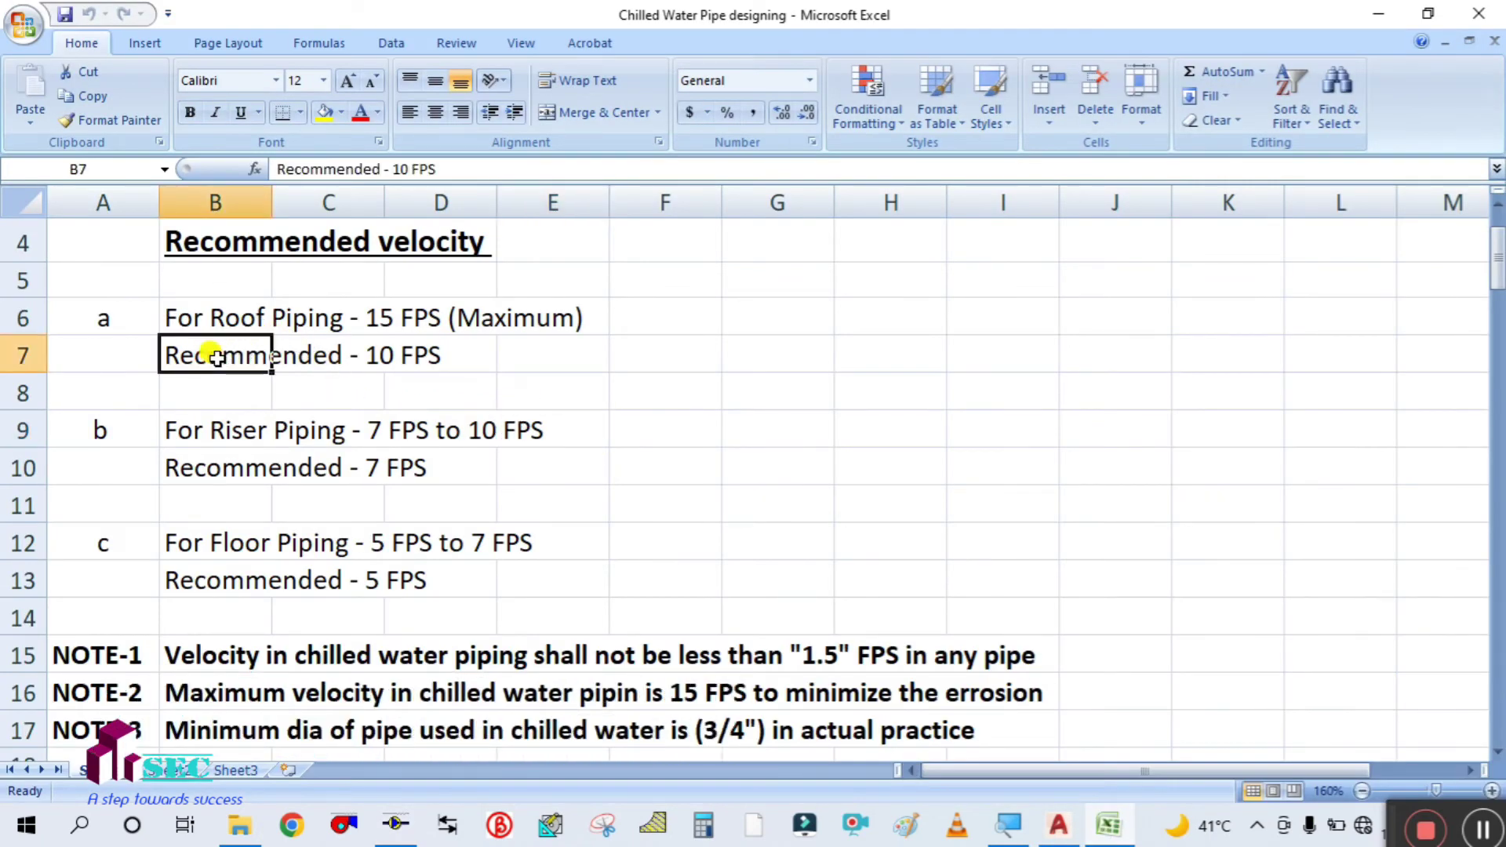
{"action": "left_click", "coordinate": [709, 351]}
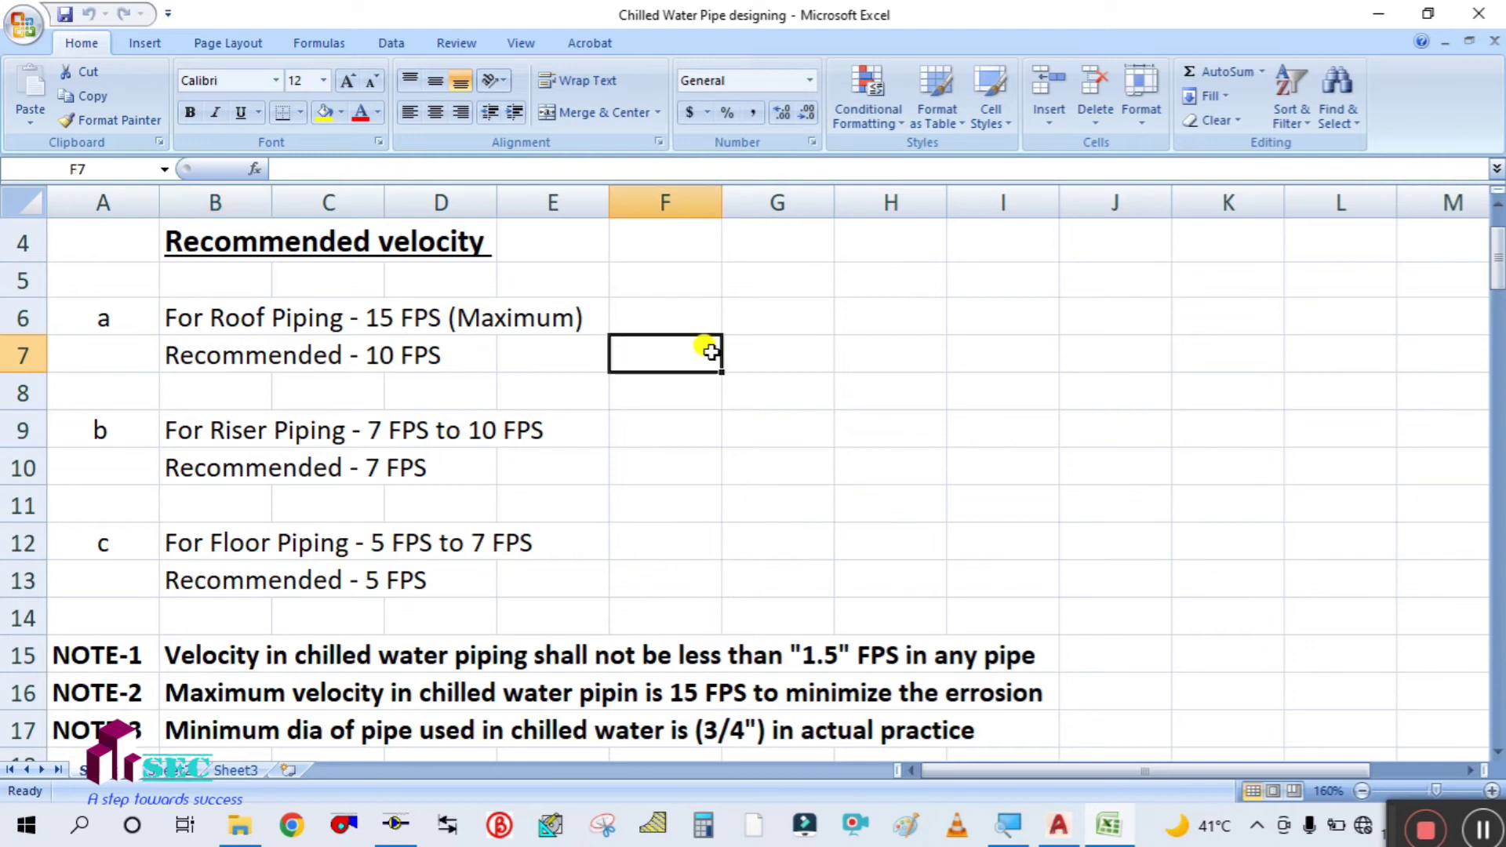
{"action": "left_click", "coordinate": [409, 833]}
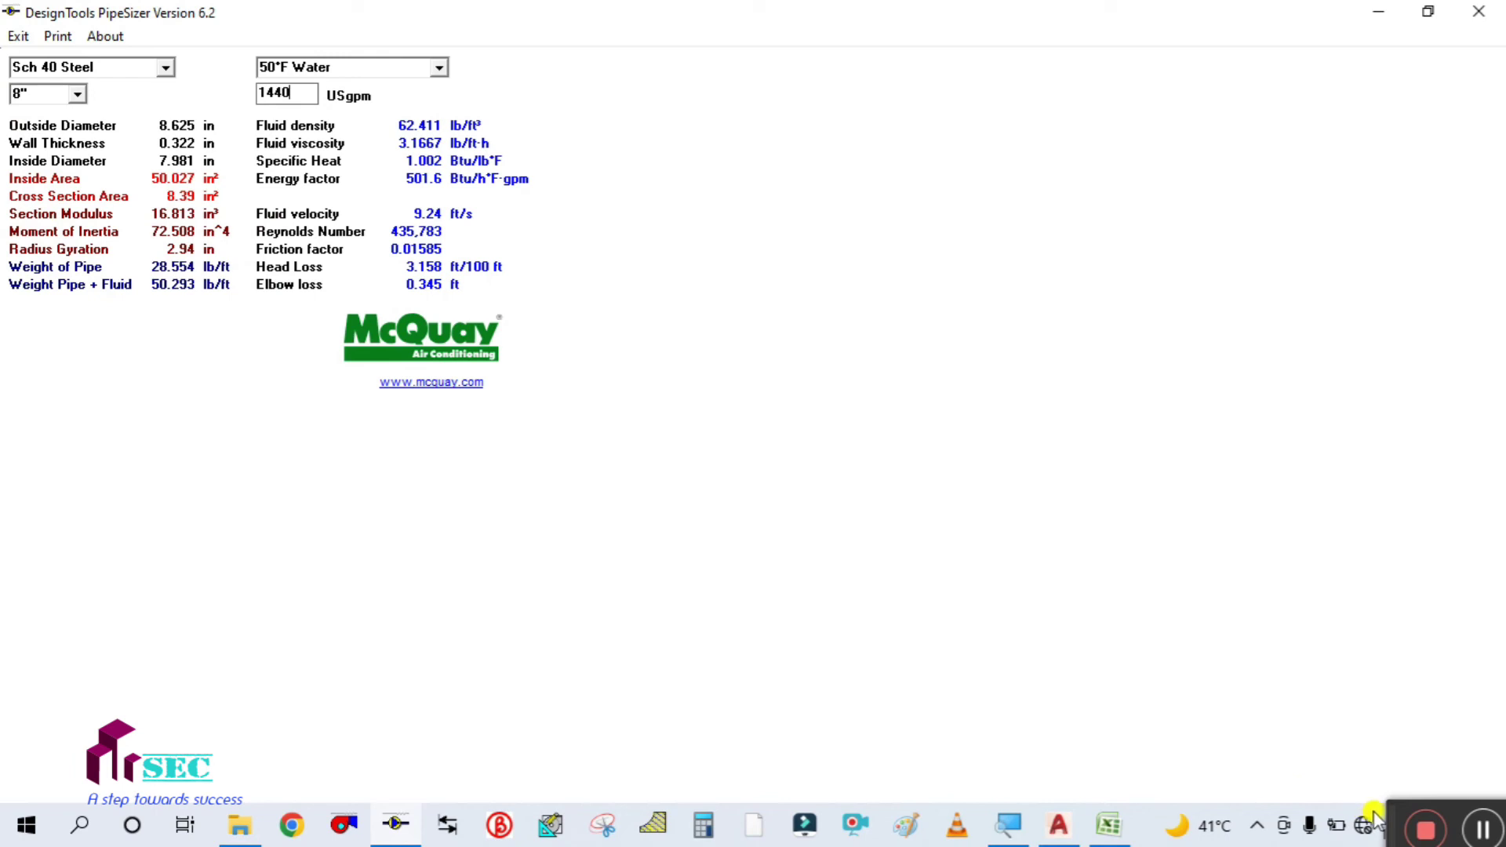
{"action": "mouse_move", "coordinate": [1387, 819]}
{"action": "left_mouse_down"}
{"action": "mouse_move", "coordinate": [1313, 753]}
{"action": "mouse_move", "coordinate": [1236, 773]}
{"action": "mouse_move", "coordinate": [1381, 801]}
{"action": "left_mouse_up"}
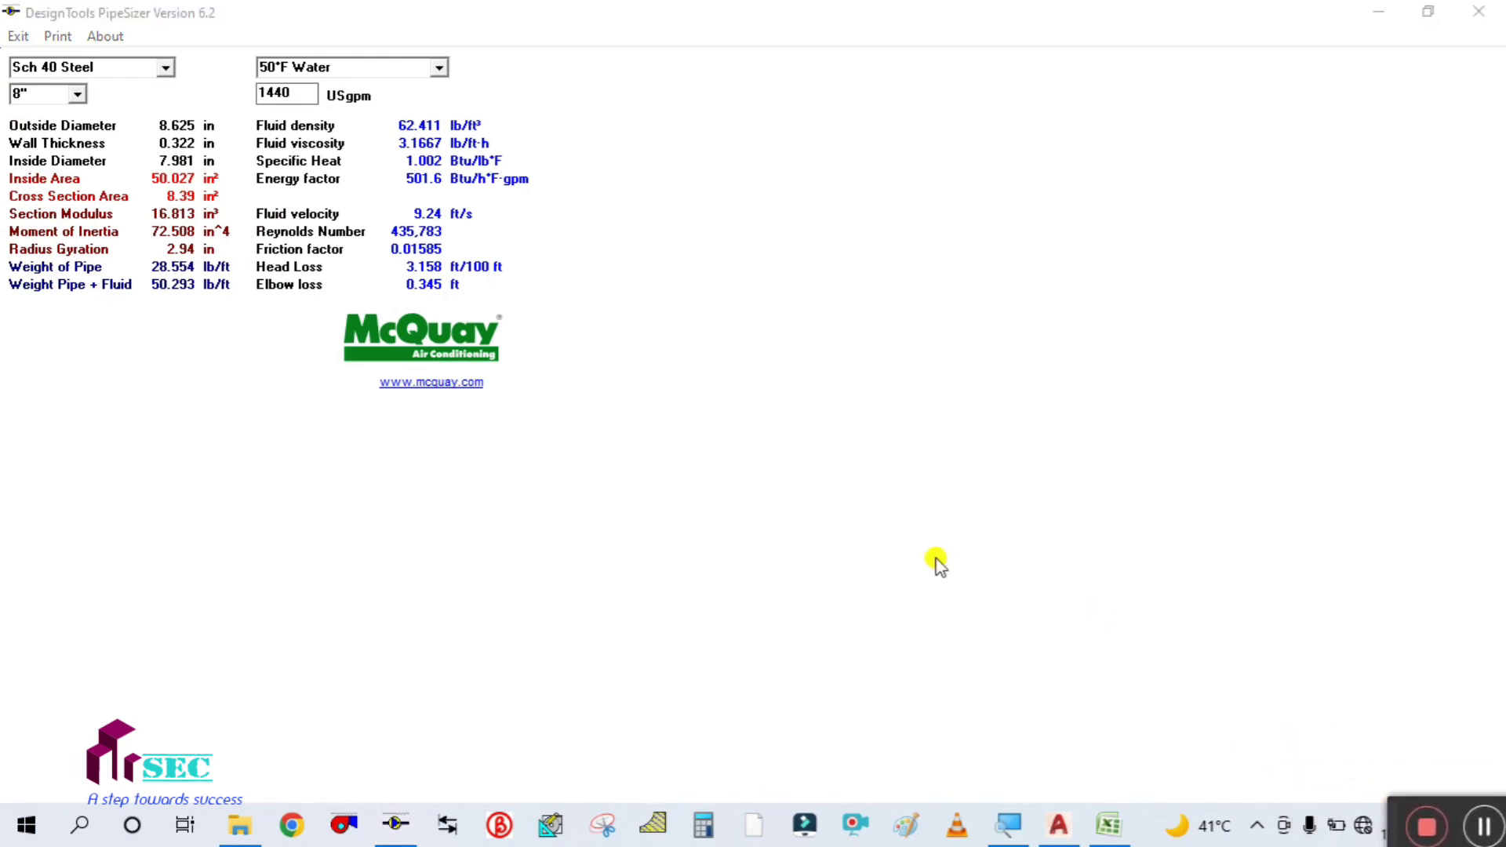